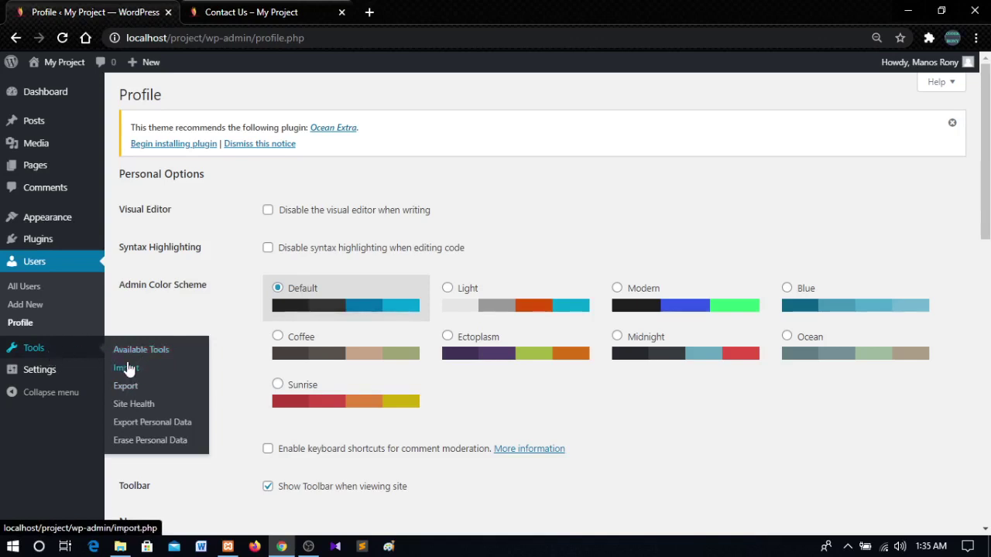
# Step: Open the Site Health page and review its status, including the critical issues and recommended improvements
pyautogui.moveTo(70, 224)
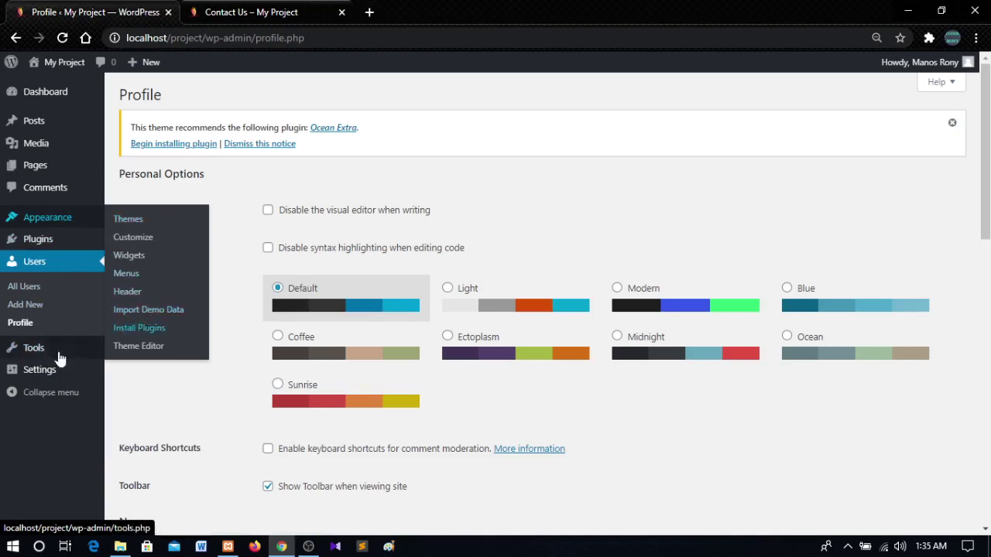
pyautogui.moveTo(40, 349)
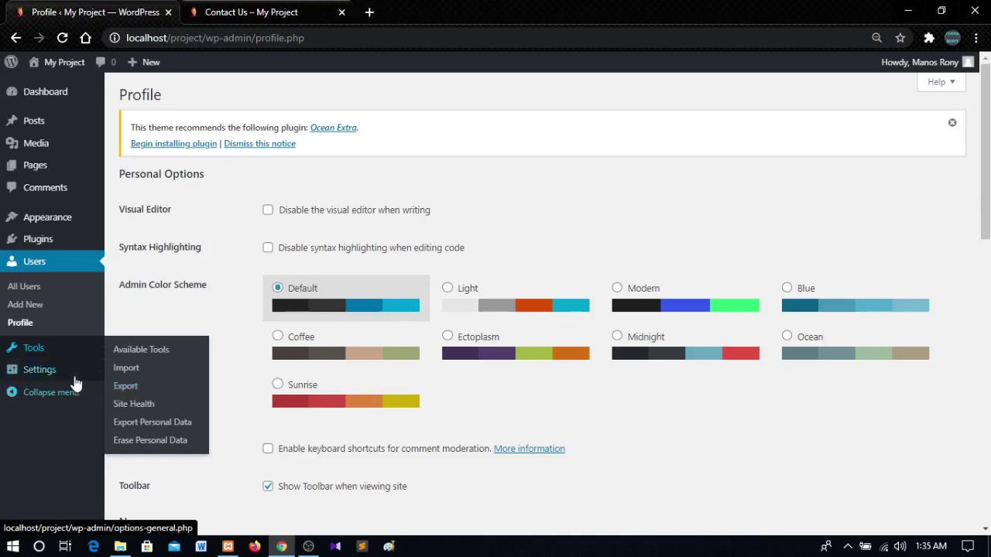
pyautogui.click(136, 408)
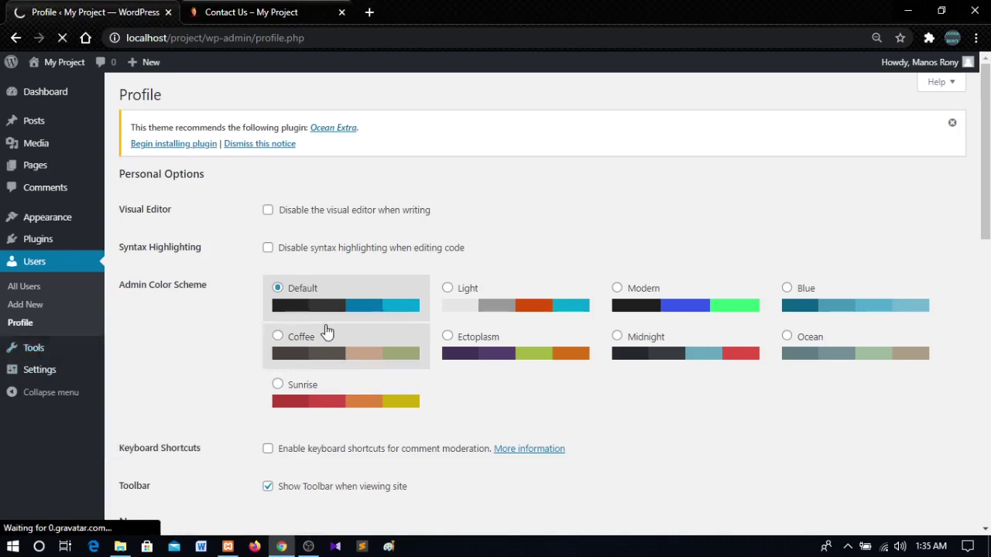
pyautogui.scroll(-2, 449, 263)
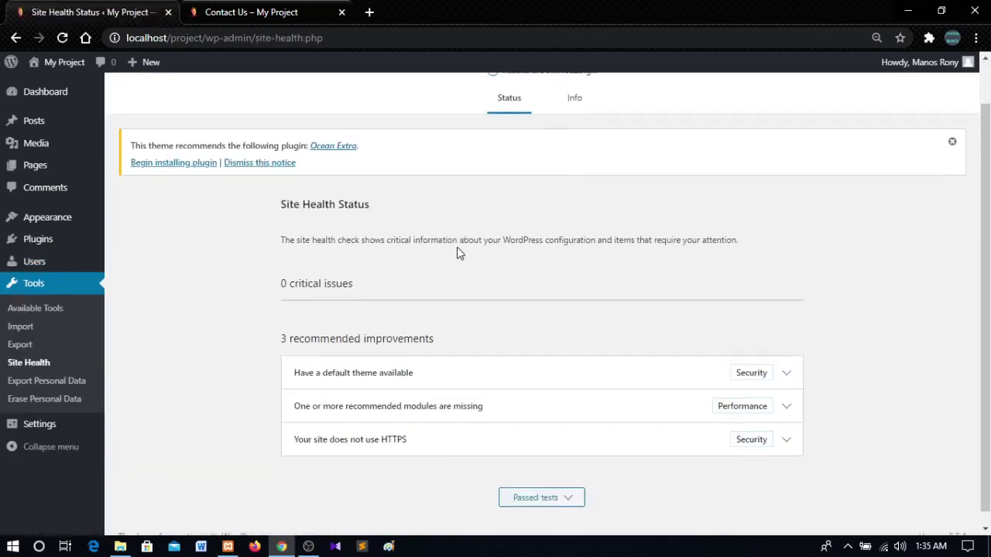
pyautogui.scroll(2, 624, 251)
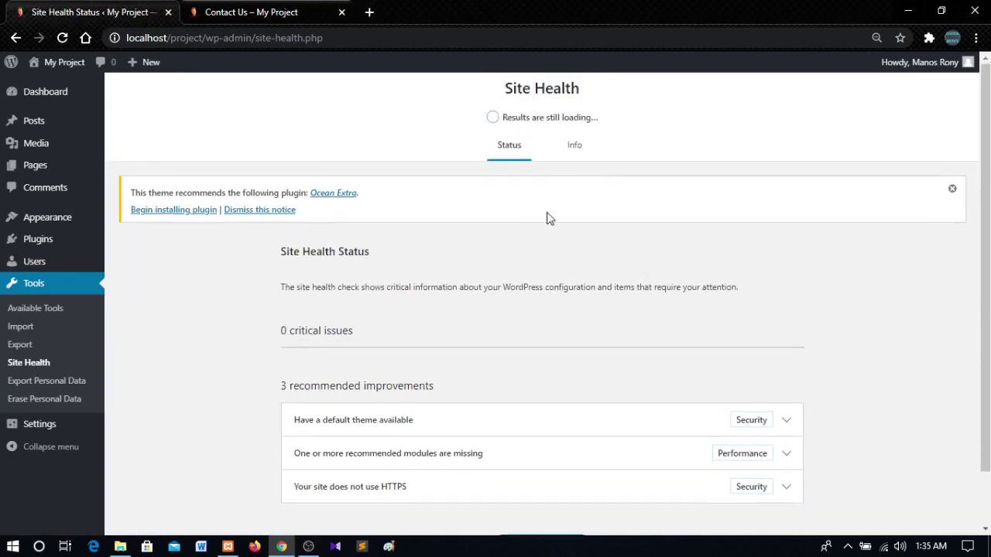
pyautogui.scroll(-2, 459, 296)
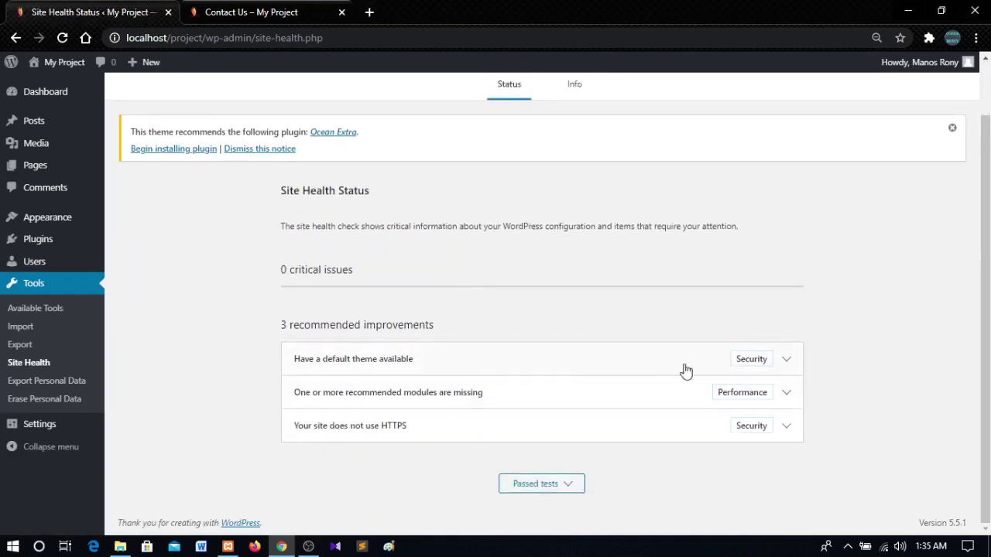
pyautogui.scroll(2, 559, 395)
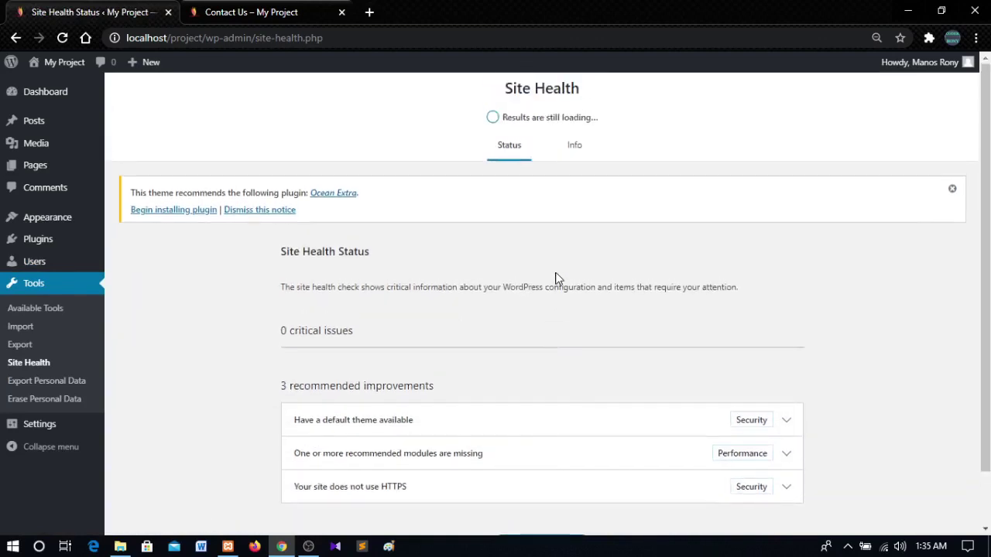
# Step: Switch Site Health to its Info view, expand the WordPress section to read its details, and collapse it again
pyautogui.click(574, 146)
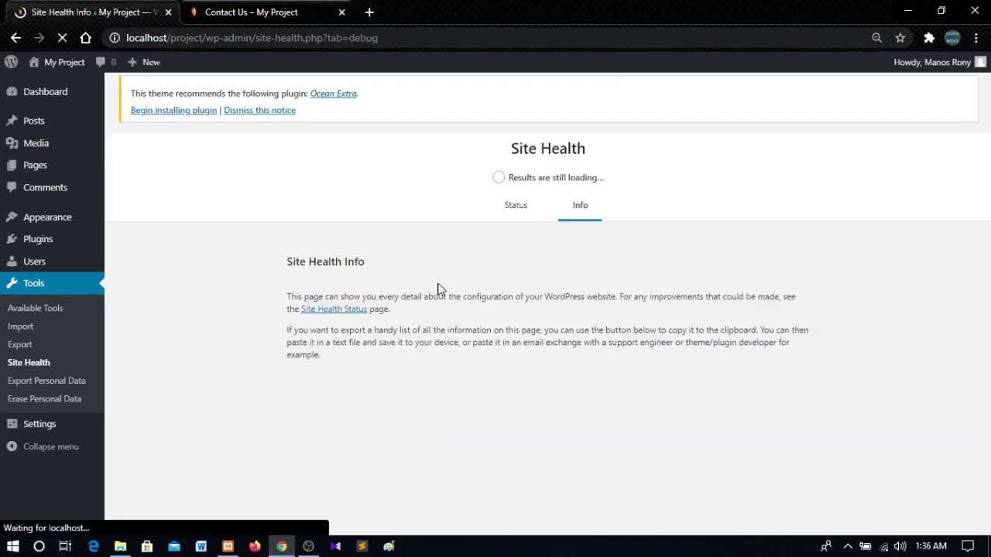
pyautogui.scroll(-2, 504, 303)
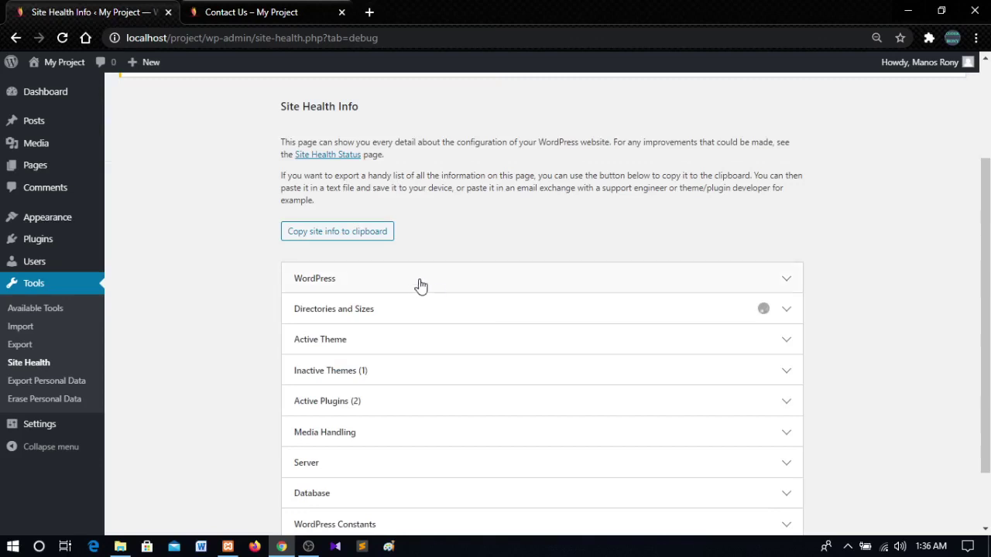
pyautogui.click(658, 288)
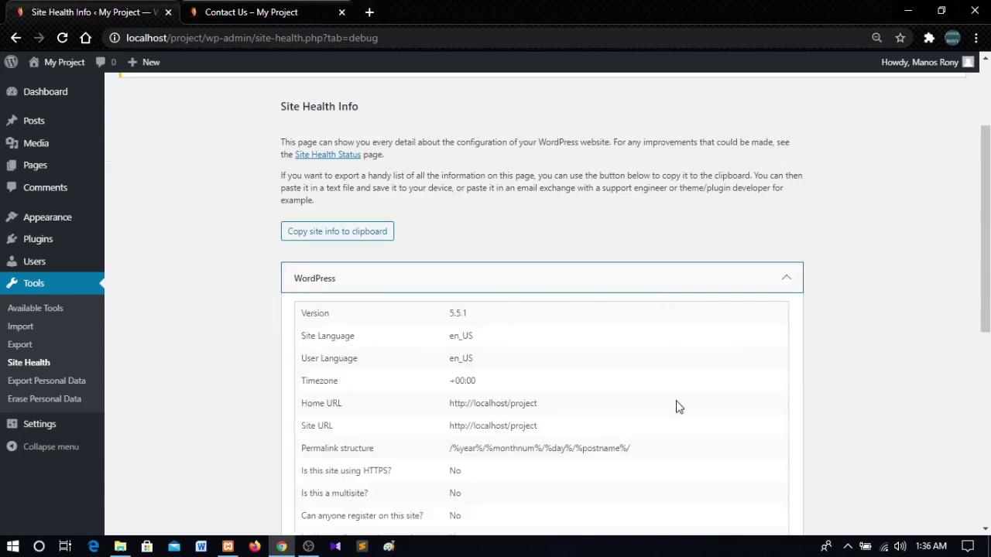
pyautogui.scroll(-2, 476, 380)
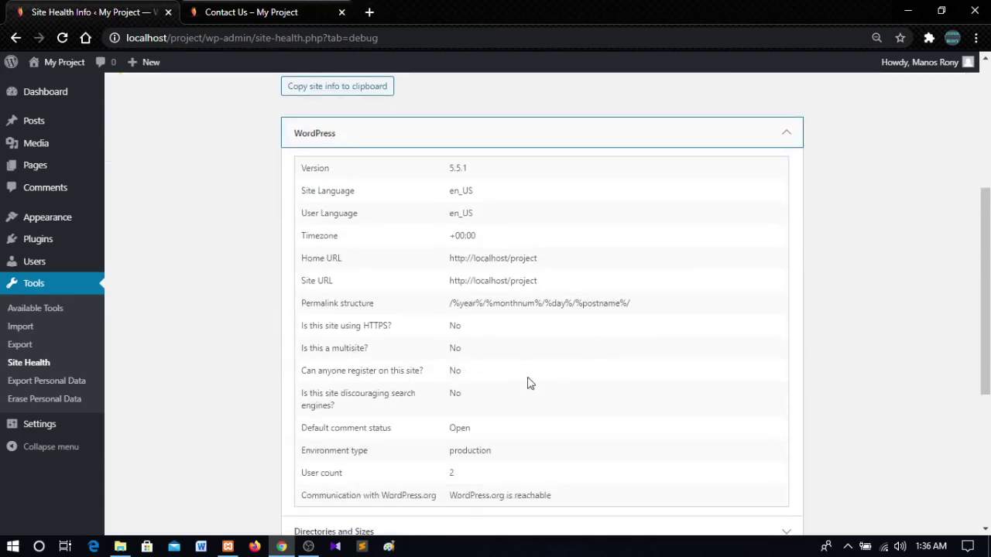
pyautogui.scroll(4, 637, 389)
pyautogui.click(749, 426)
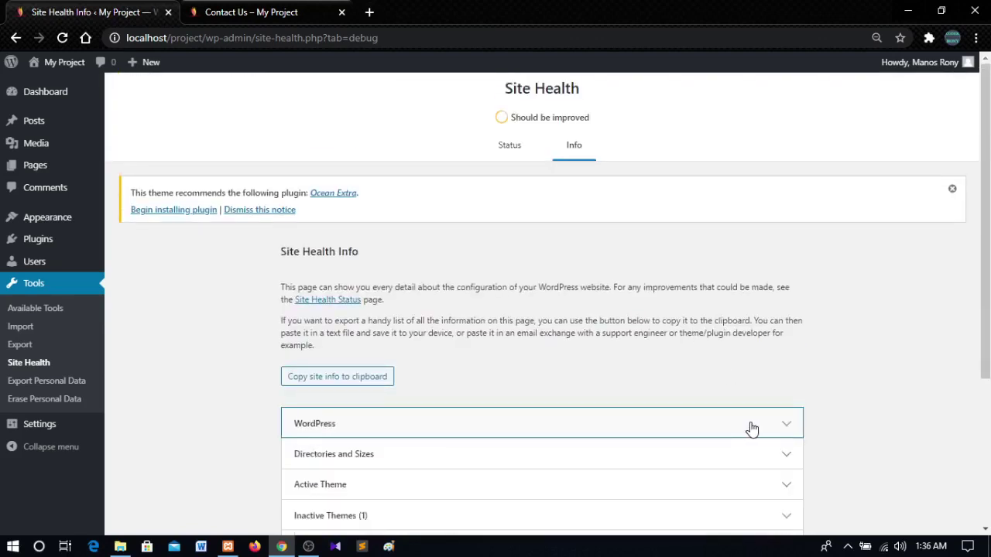
# Step: Expand the Active Theme section, read through the theme's details, and collapse the section
pyautogui.scroll(-3, 646, 410)
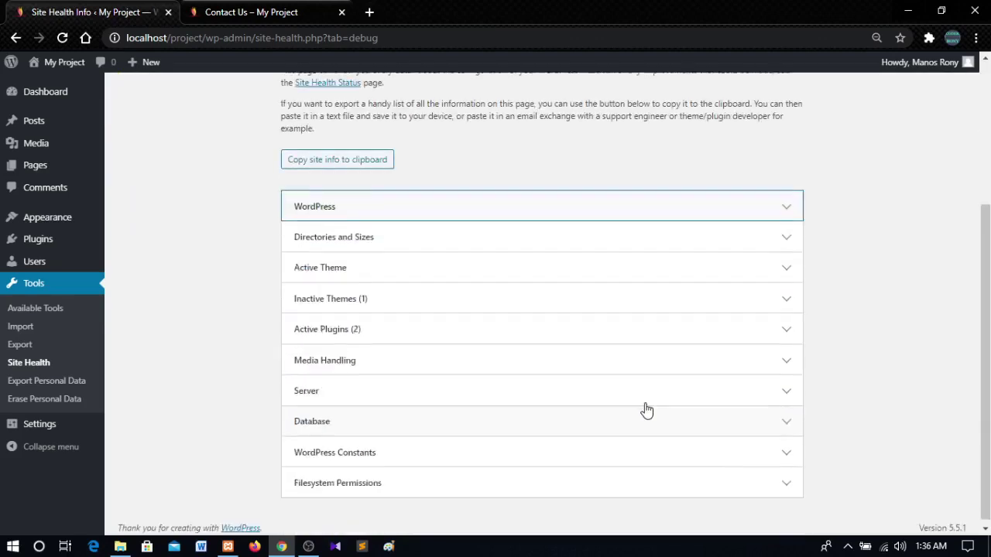
pyautogui.click(727, 283)
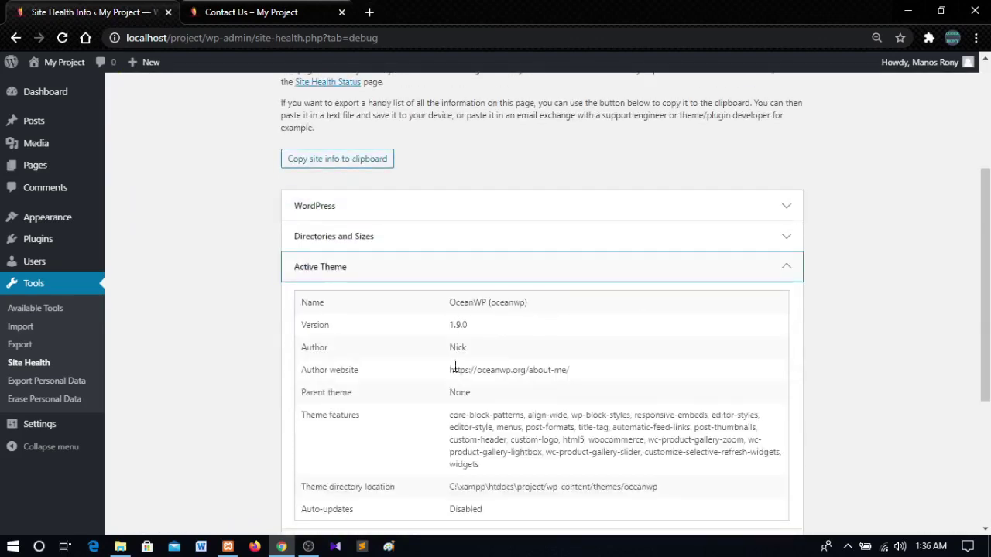
pyautogui.scroll(-2, 456, 372)
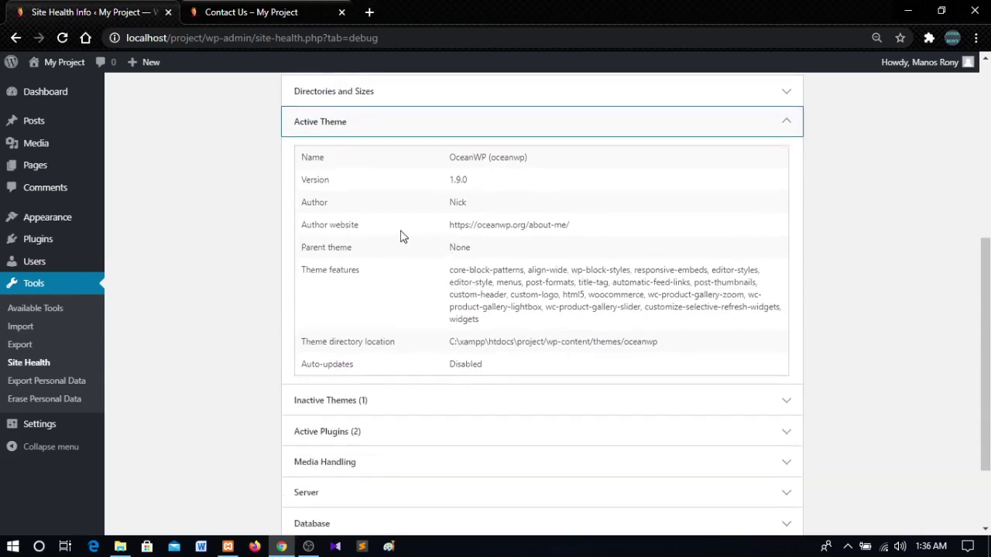
pyautogui.scroll(2, 547, 256)
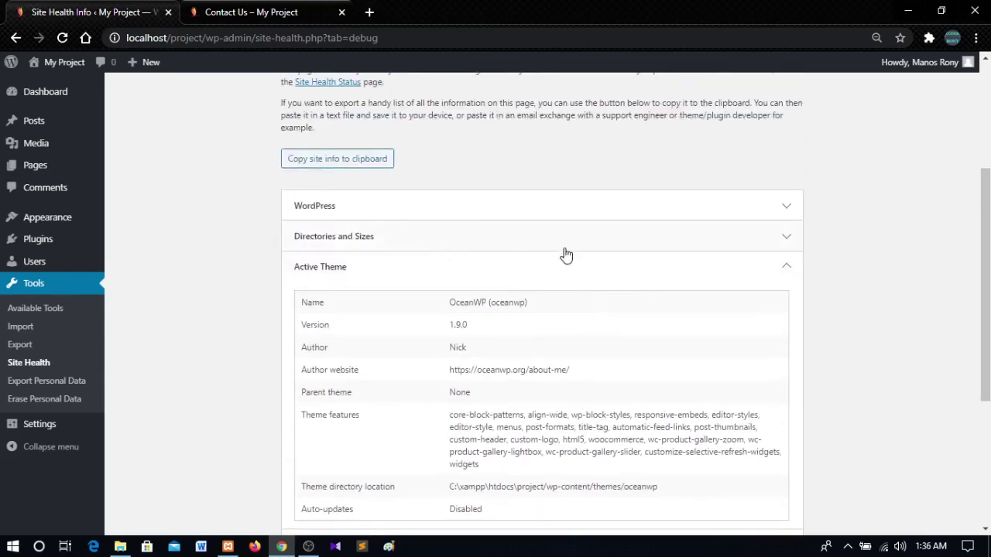
pyautogui.click(600, 277)
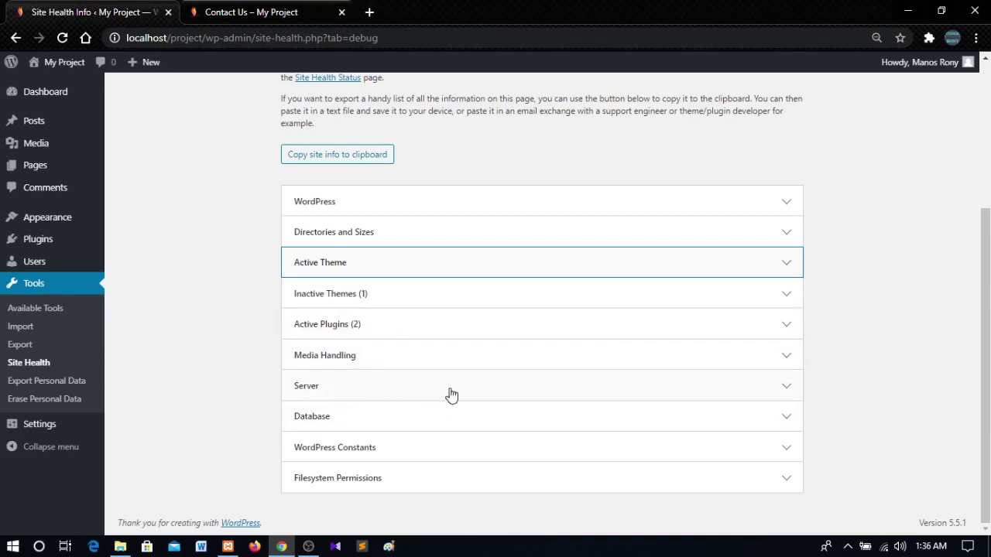
# Step: Expand the Database section of the site info, examine its connection details, and collapse it
pyautogui.click(405, 416)
pyautogui.scroll(-2, 454, 401)
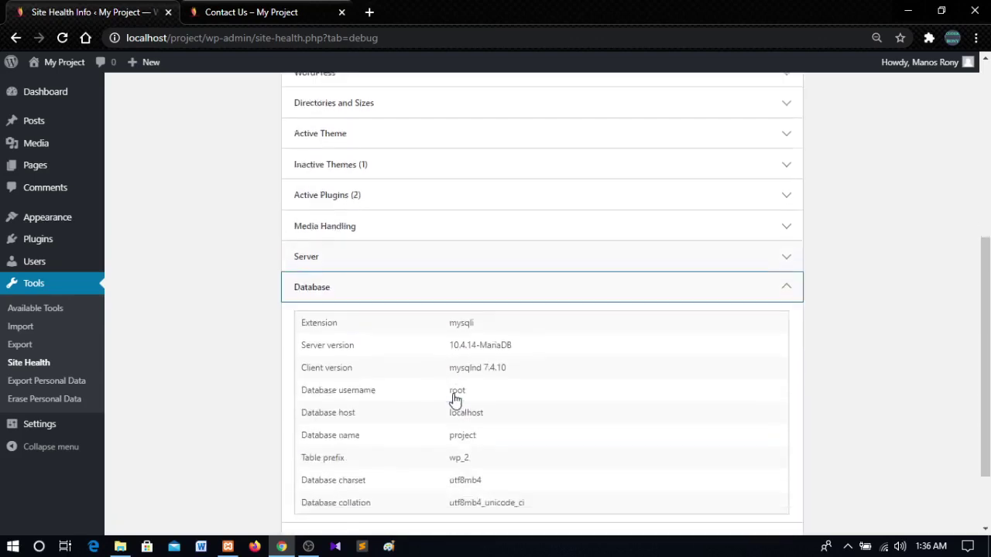
pyautogui.doubleClick(462, 306)
pyautogui.click(485, 350)
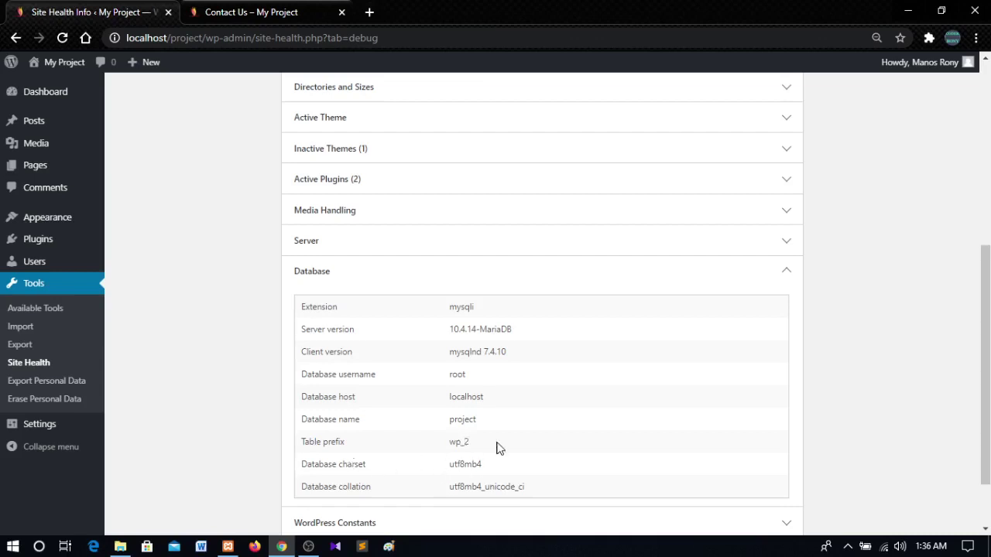
pyautogui.scroll(-2, 433, 356)
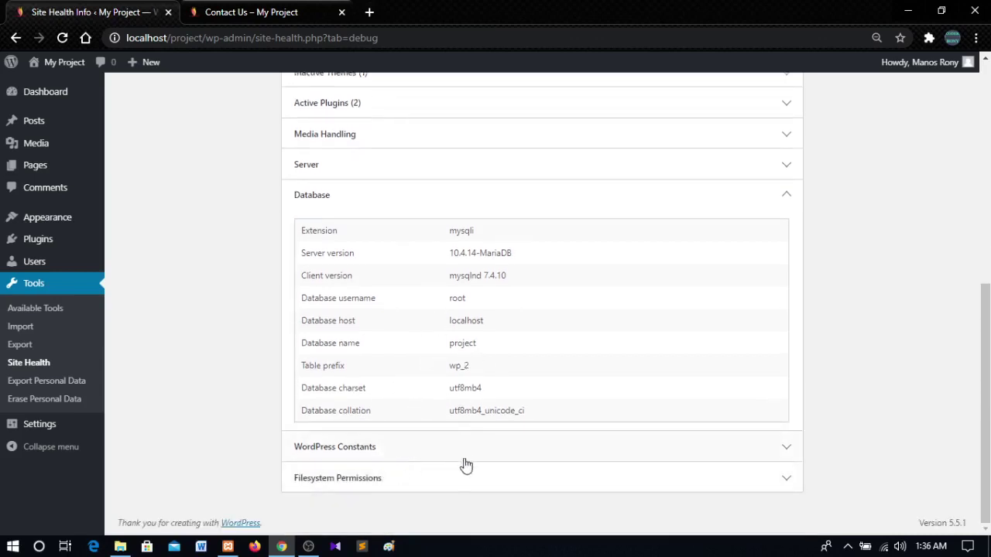
pyautogui.scroll(5, 457, 364)
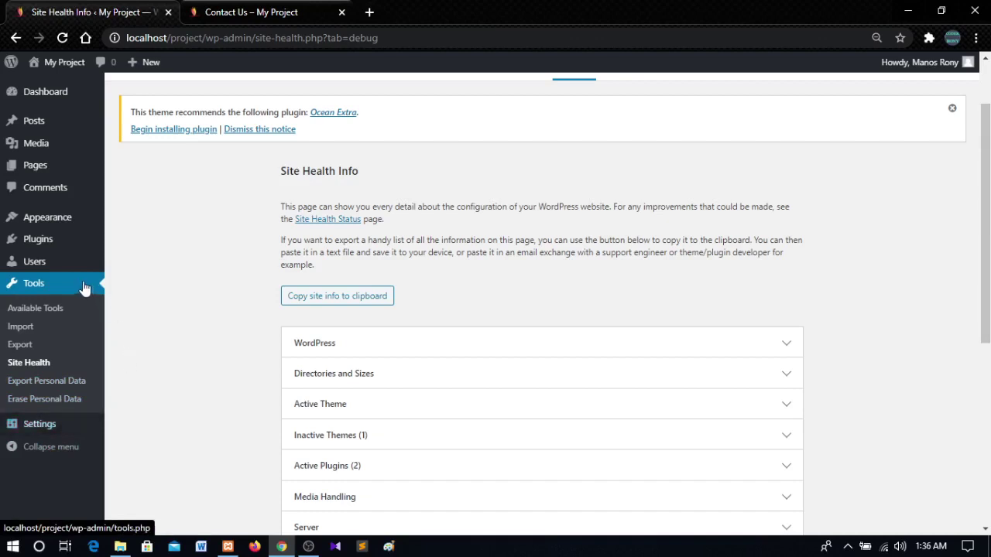
# Step: Open the General settings, and bring up the live site's front page through its logo in the other browser tab
pyautogui.moveTo(45, 435)
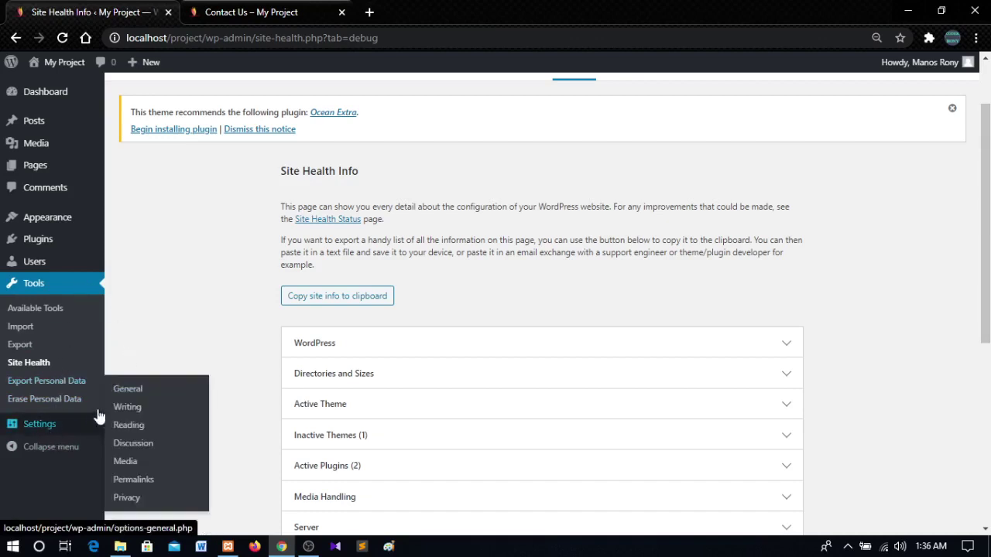
pyautogui.click(134, 395)
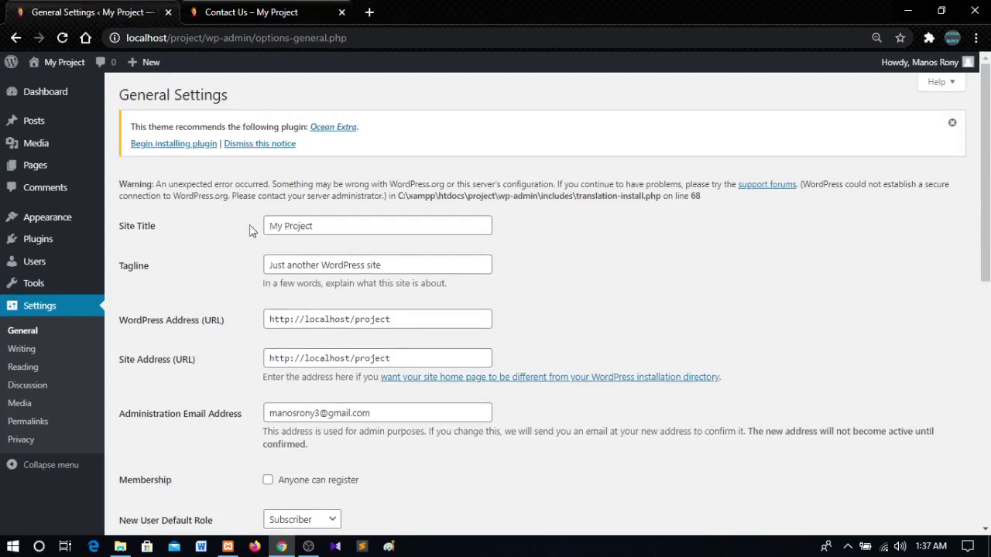
pyautogui.click(259, 12)
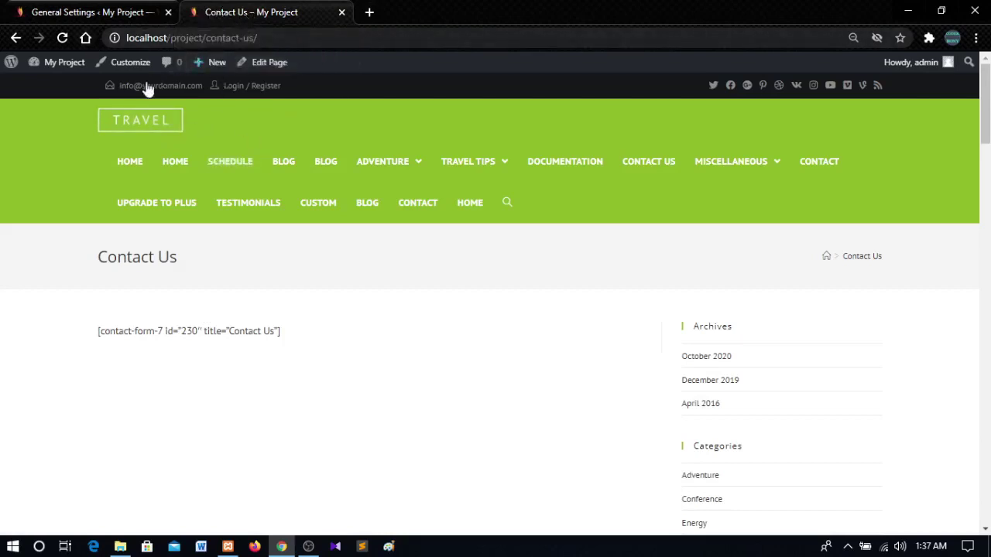
pyautogui.click(151, 162)
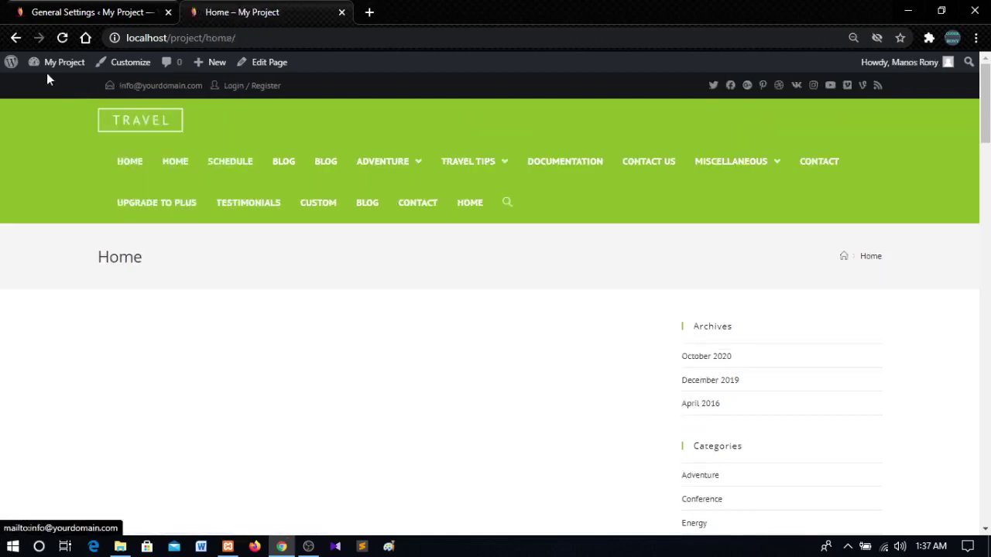
pyautogui.click(147, 118)
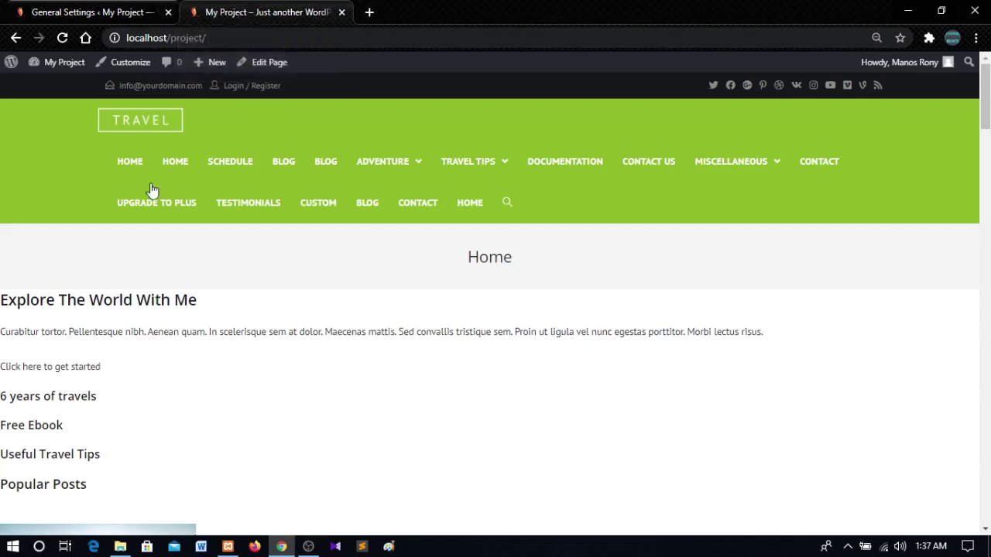
# Step: Examine the Site Title and Tagline in the General settings and compare them with the live site's front page
pyautogui.click(132, 7)
pyautogui.moveTo(338, 225); pyautogui.dragTo(265, 225)
pyautogui.click(196, 281)
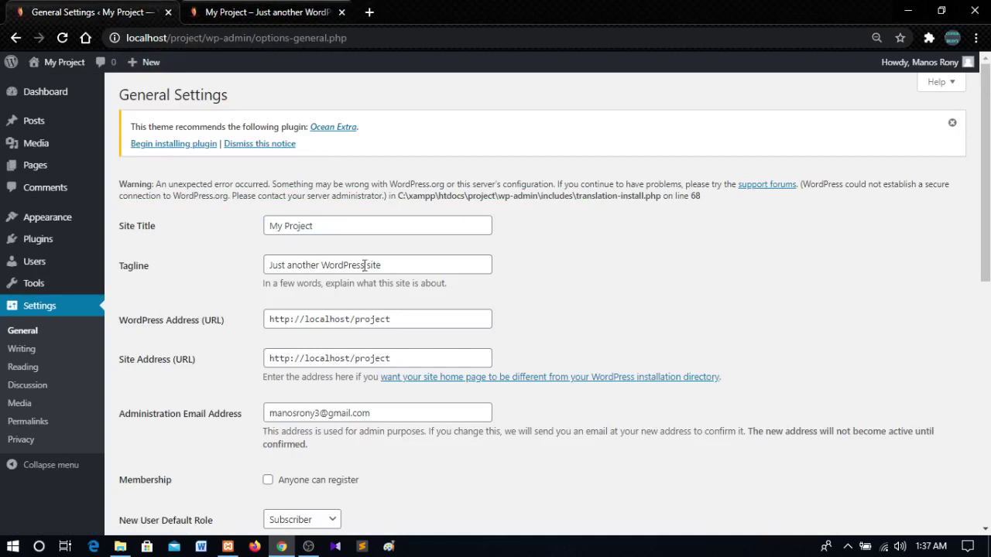
pyautogui.moveTo(384, 265); pyautogui.dragTo(230, 271)
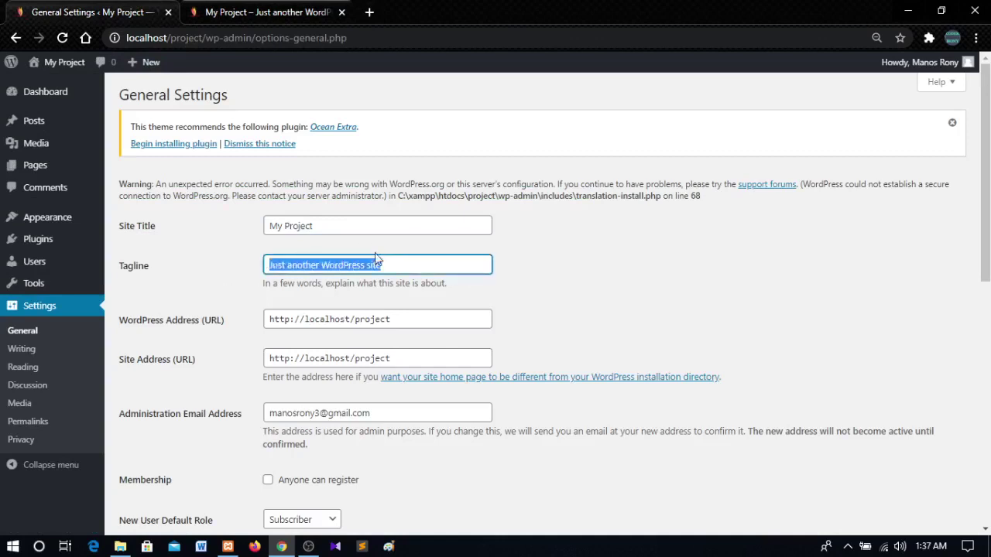
pyautogui.click(195, 267)
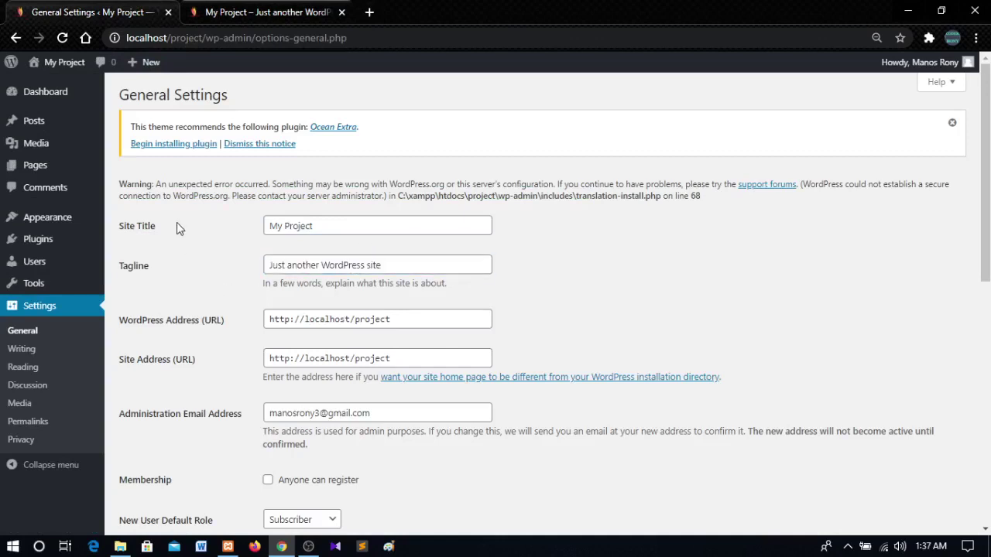
pyautogui.click(263, 9)
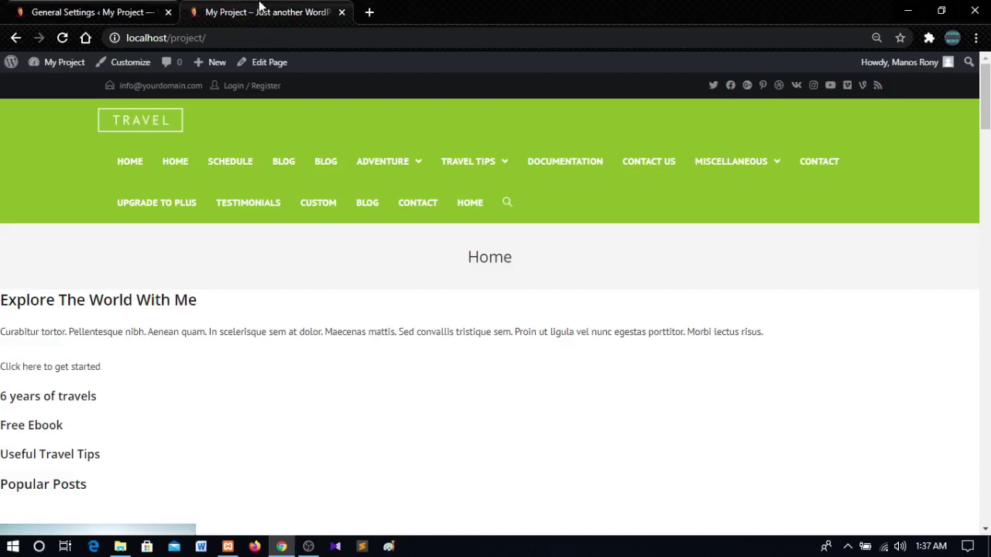
pyautogui.click(104, 10)
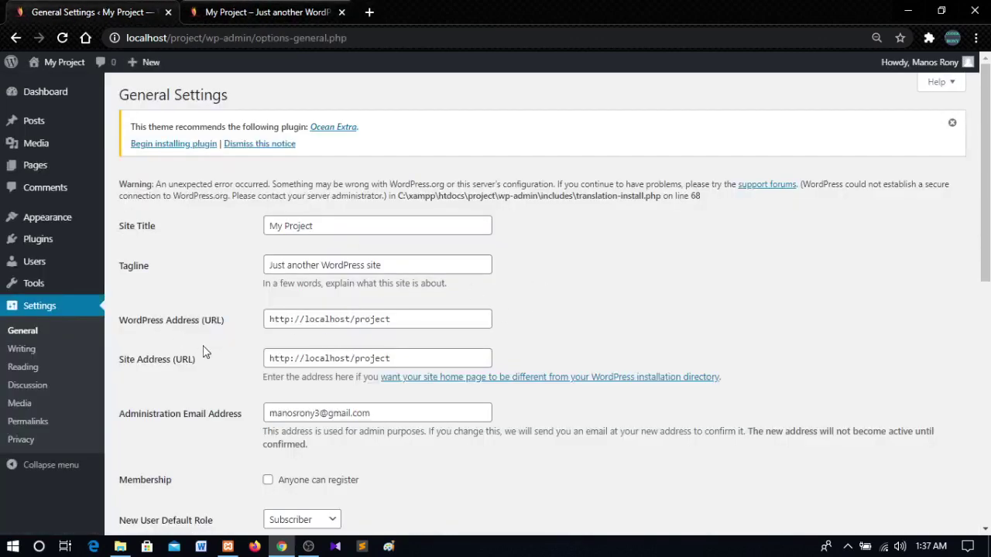
# Step: Examine the WordPress Address (URL) in the General settings, highlighting its value, and look over the fields below it
pyautogui.click(216, 325)
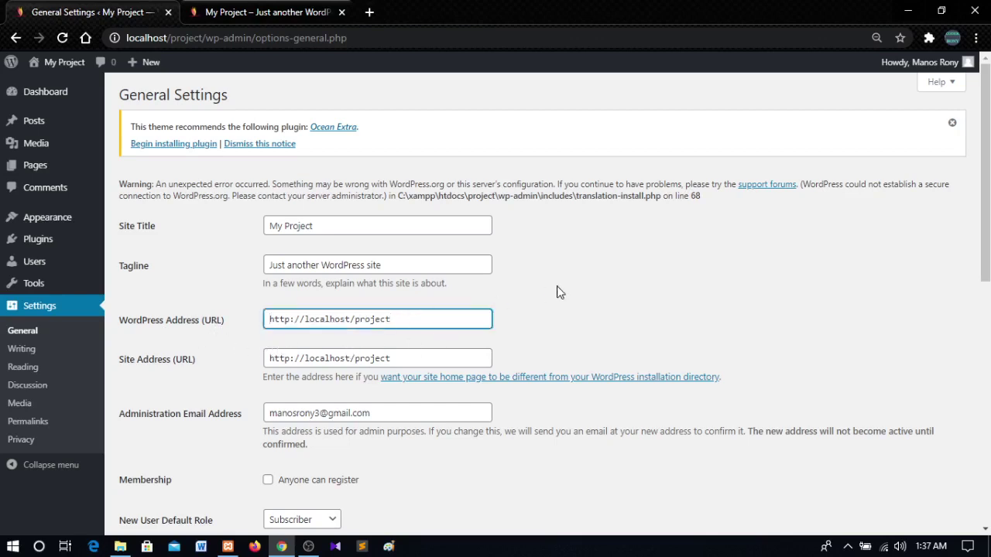
pyautogui.scroll(-2, 554, 292)
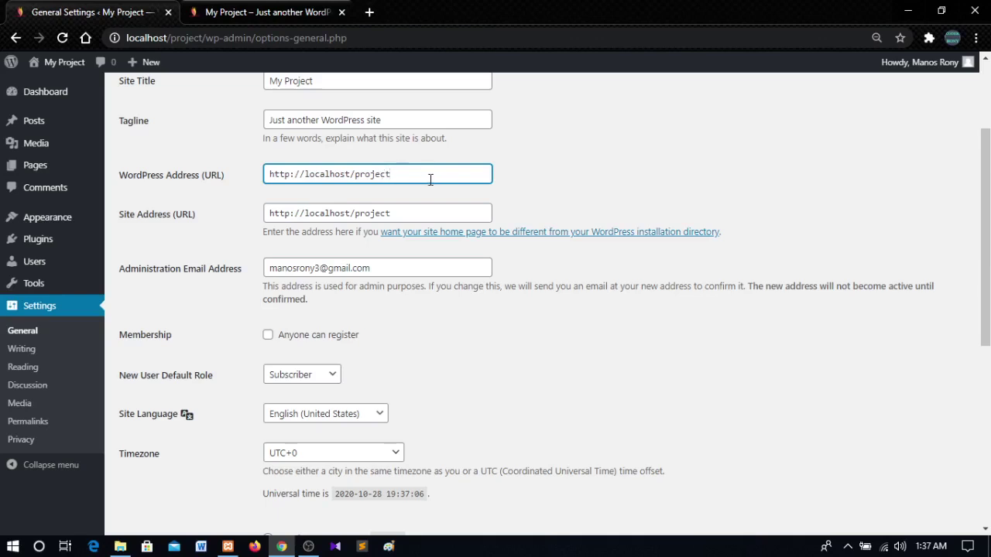
pyautogui.moveTo(430, 178); pyautogui.dragTo(210, 182)
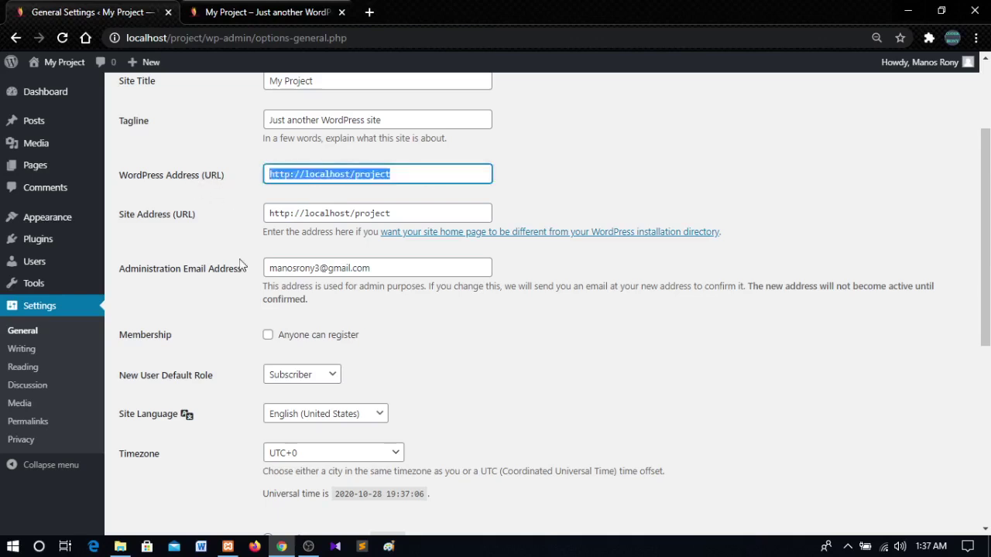
pyautogui.scroll(-1, 222, 256)
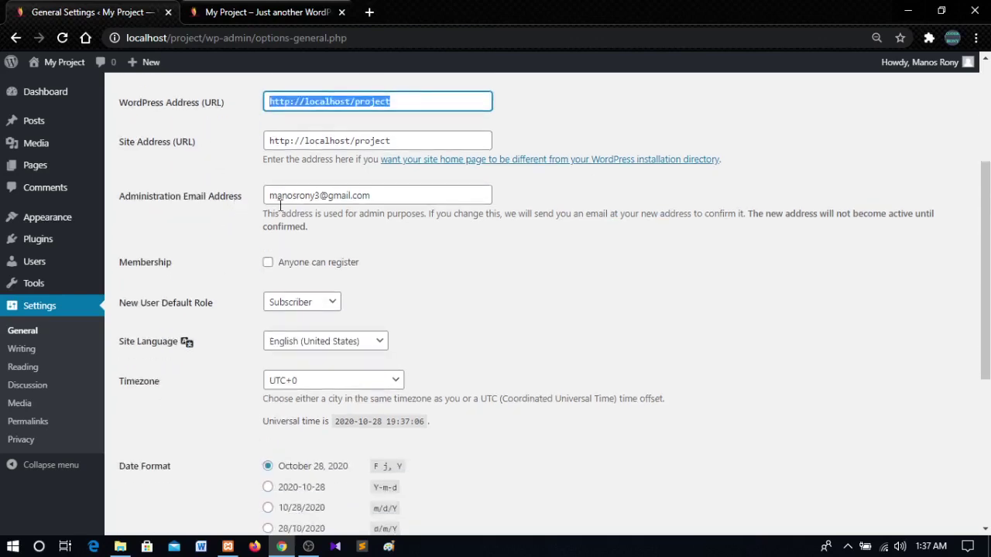
# Step: Examine the Administration Email Address field in the General settings without changing its value
pyautogui.click(375, 198)
pyautogui.click(121, 195)
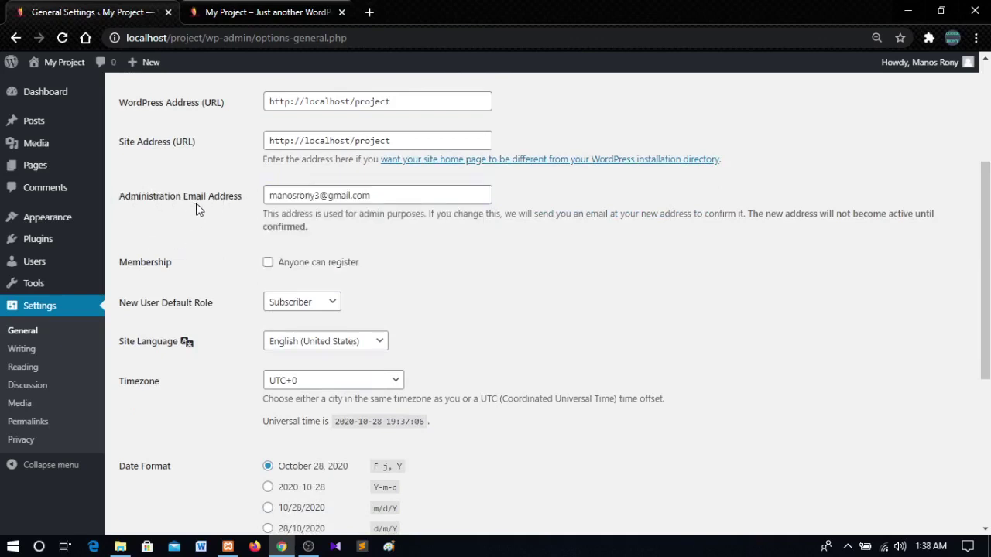
pyautogui.click(318, 194)
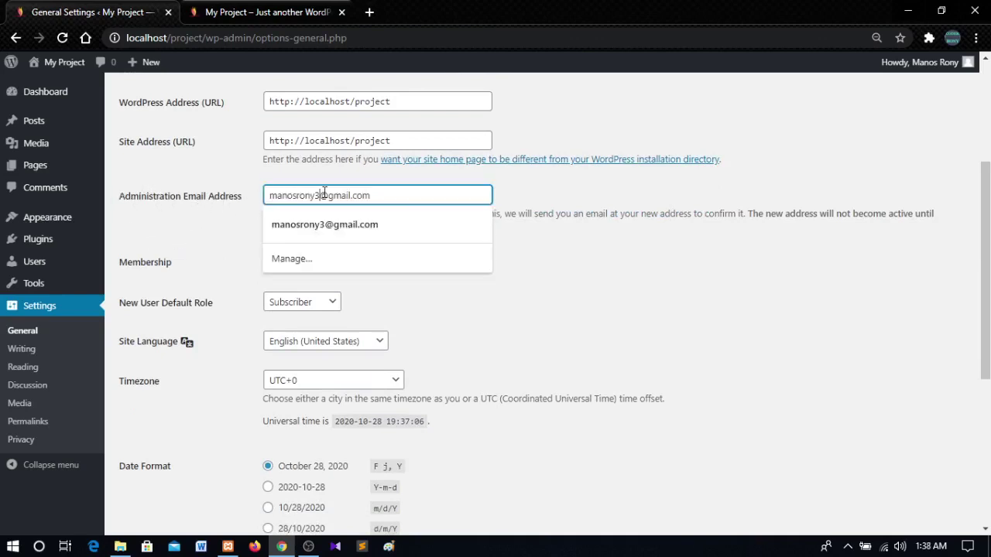
pyautogui.click(155, 203)
# Step: Allow anyone to register under Membership and choose Subscriber as the New User Default Role
pyautogui.scroll(-1, 183, 243)
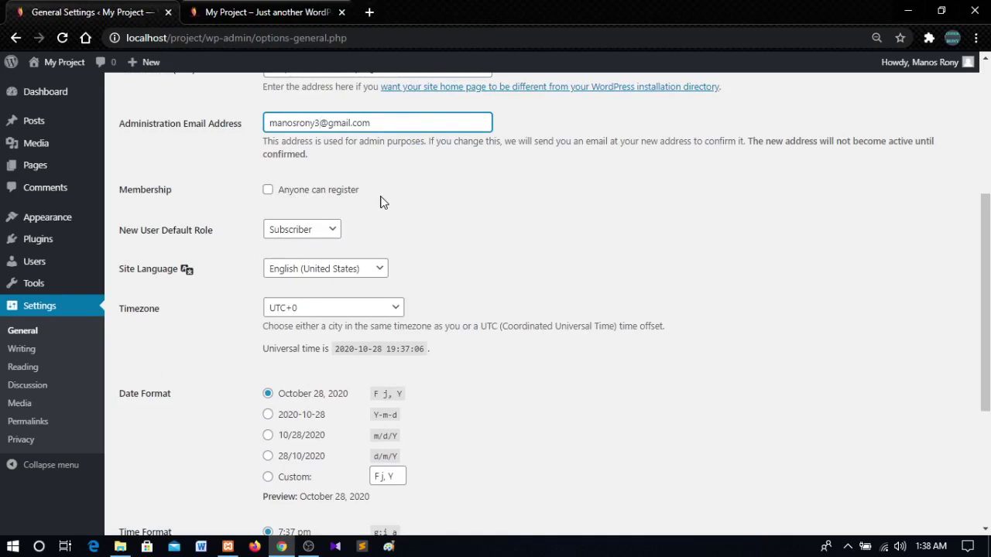
pyautogui.click(268, 192)
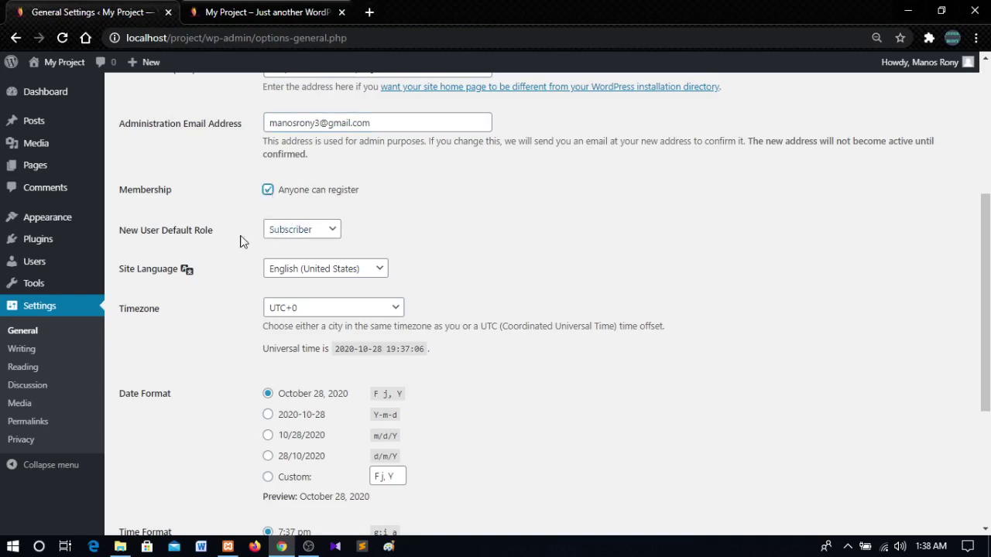
pyautogui.click(325, 230)
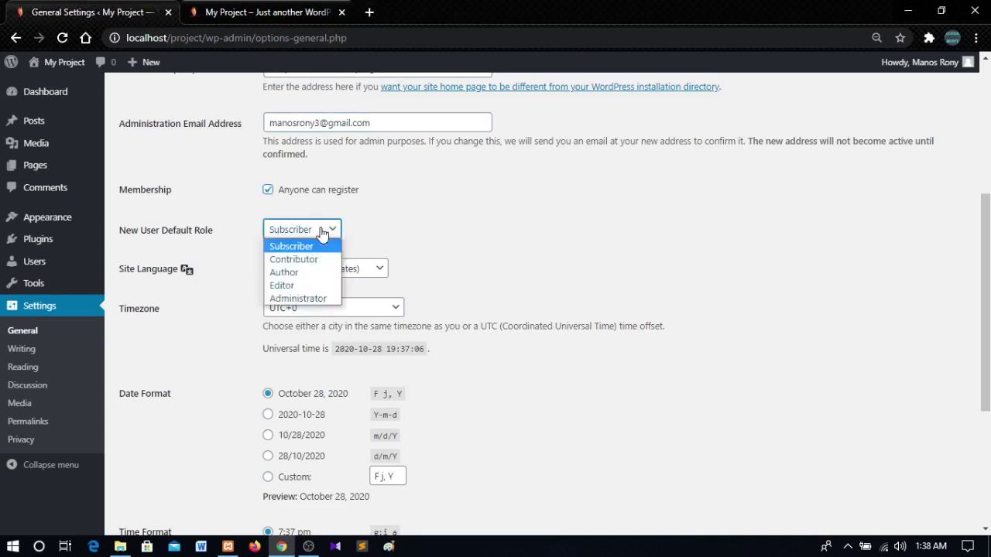
pyautogui.click(308, 245)
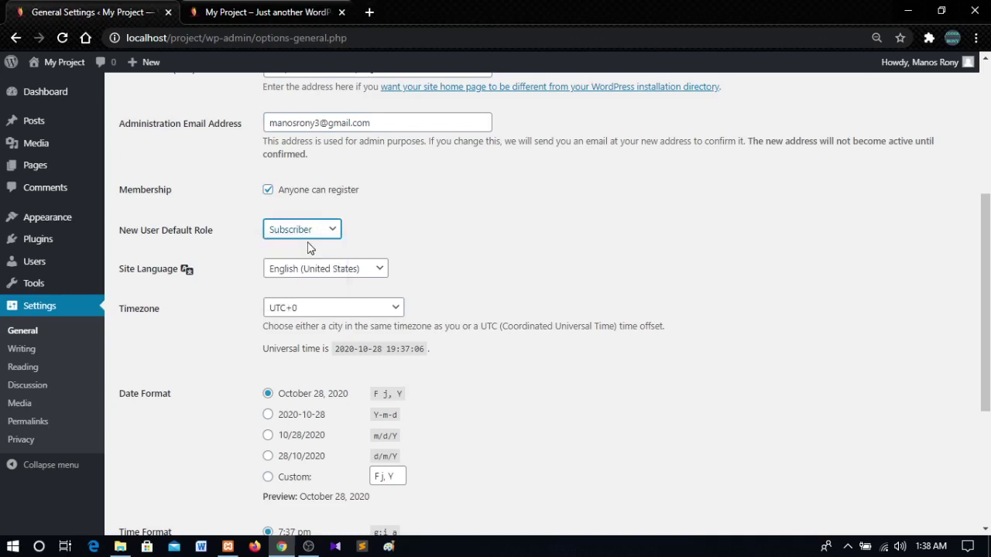
pyautogui.click(408, 221)
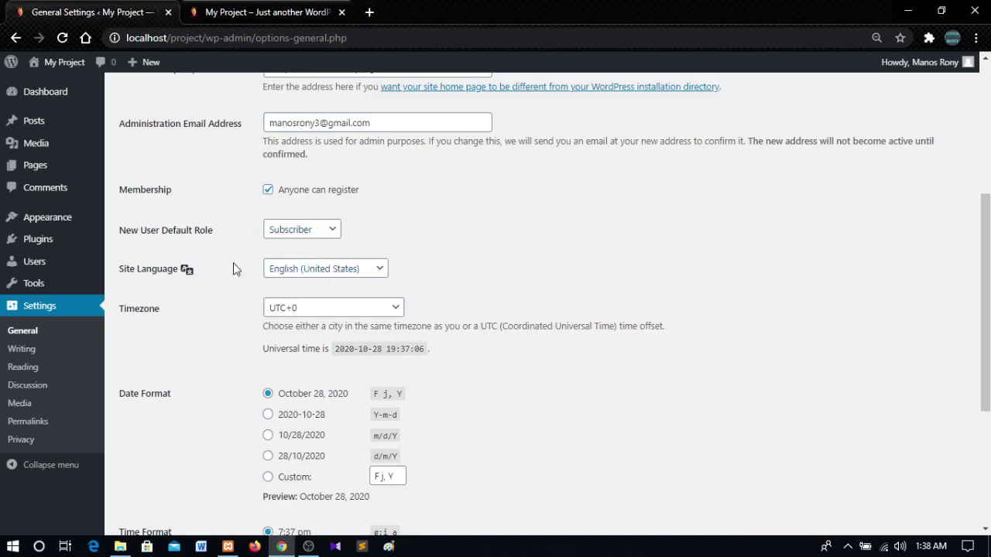
# Step: Look over the available site languages without changing the selection, and set the Timezone to UTC+6
pyautogui.click(352, 278)
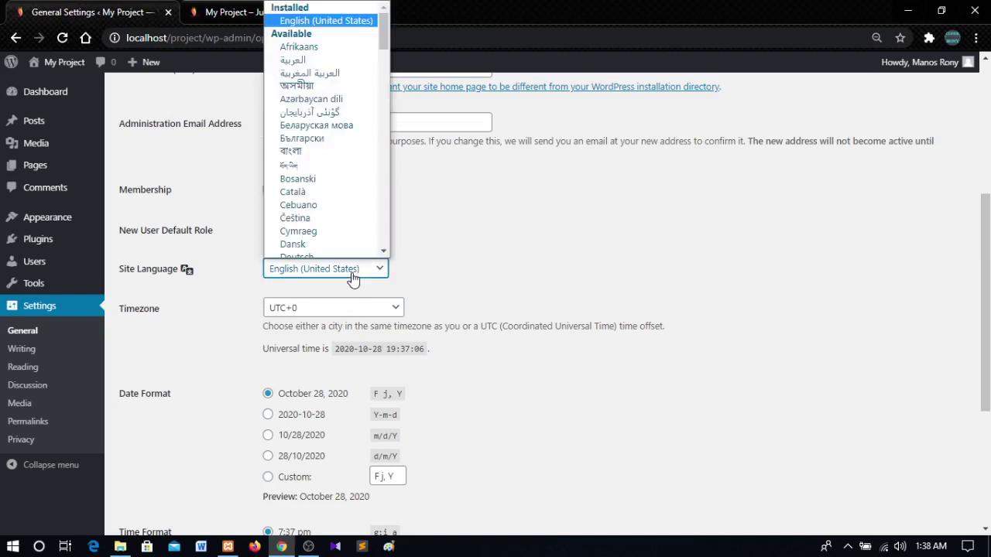
pyautogui.click(437, 231)
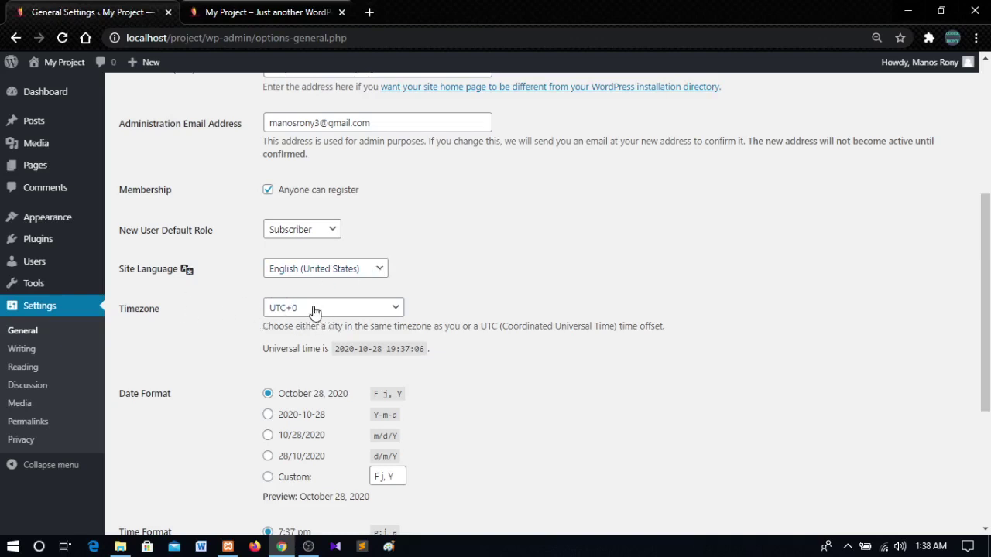
pyautogui.click(389, 310)
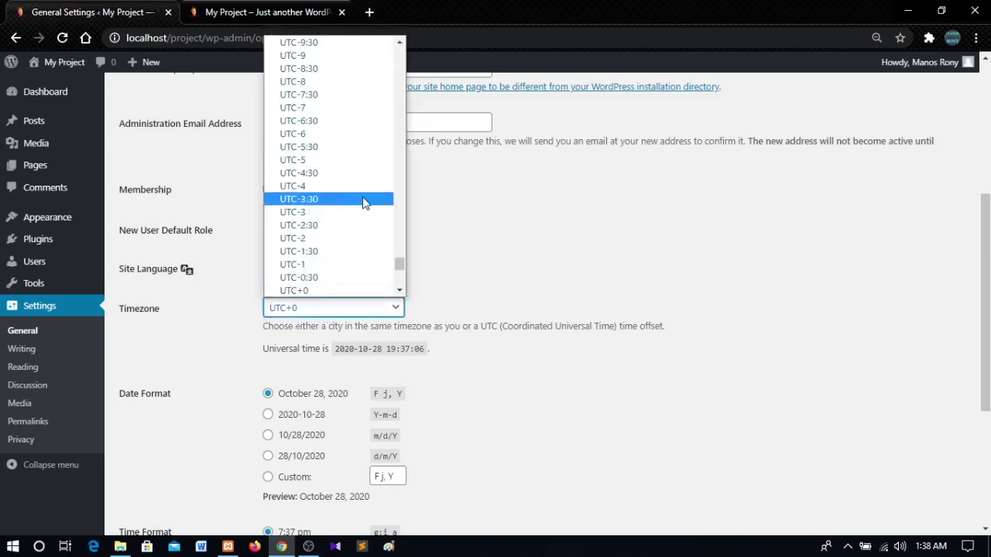
pyautogui.scroll(-5, 365, 204)
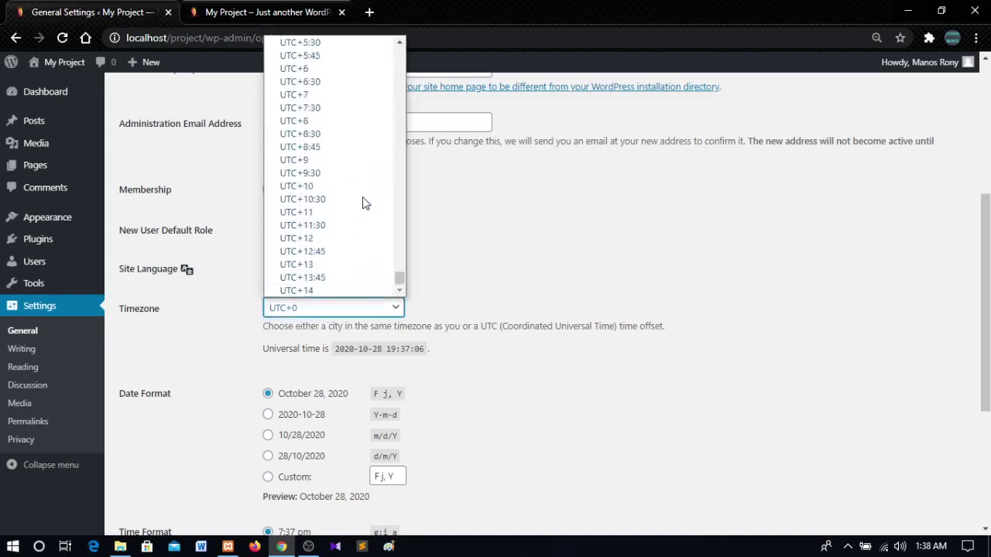
pyautogui.scroll(4, 352, 214)
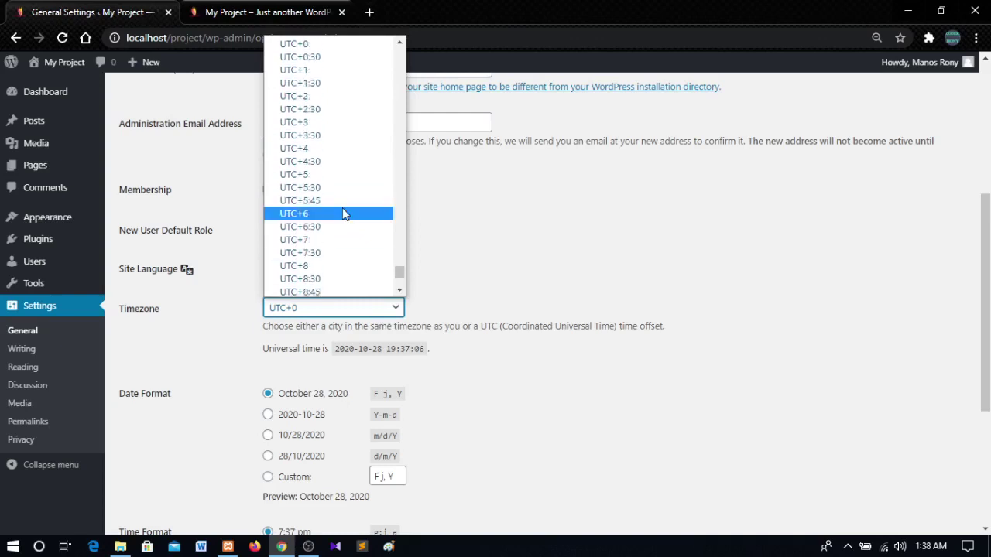
pyautogui.click(315, 214)
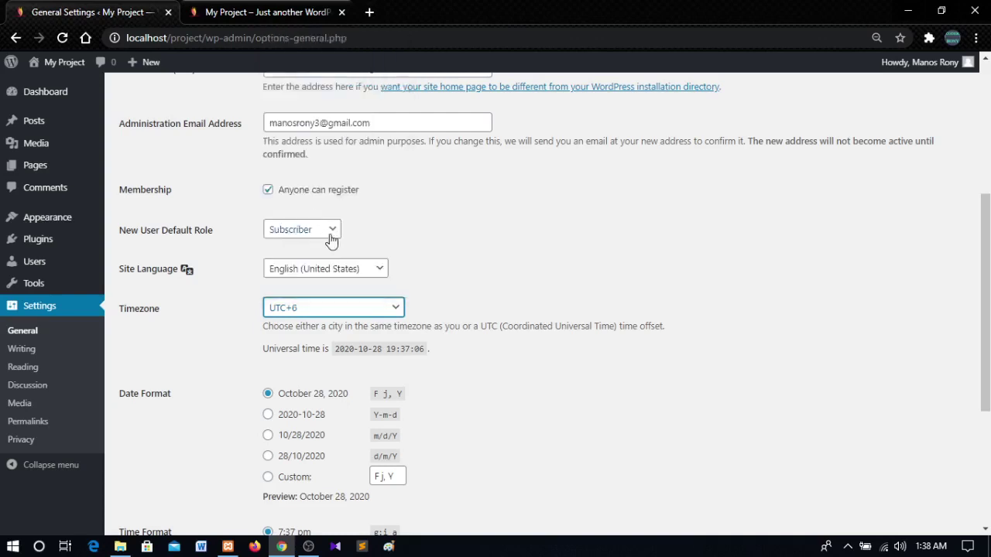
# Step: Set the Date Format to Y-m-d and the Time Format to g:i A
pyautogui.scroll(-1, 263, 352)
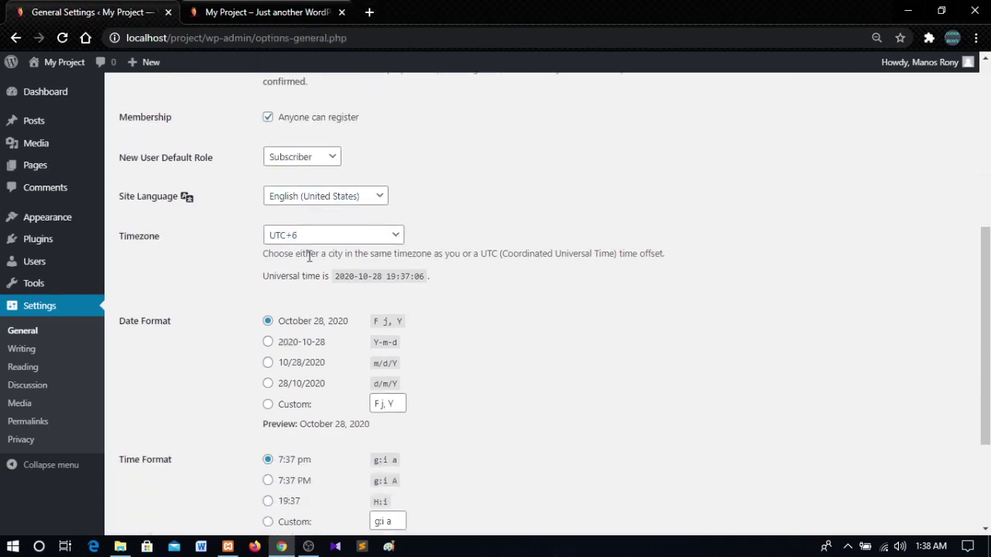
pyautogui.scroll(-2, 408, 291)
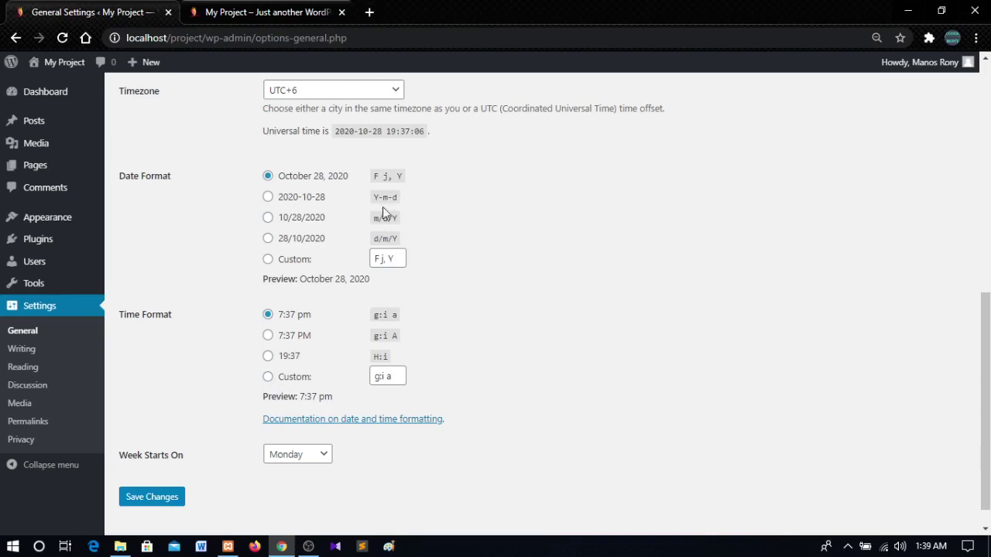
pyautogui.click(270, 199)
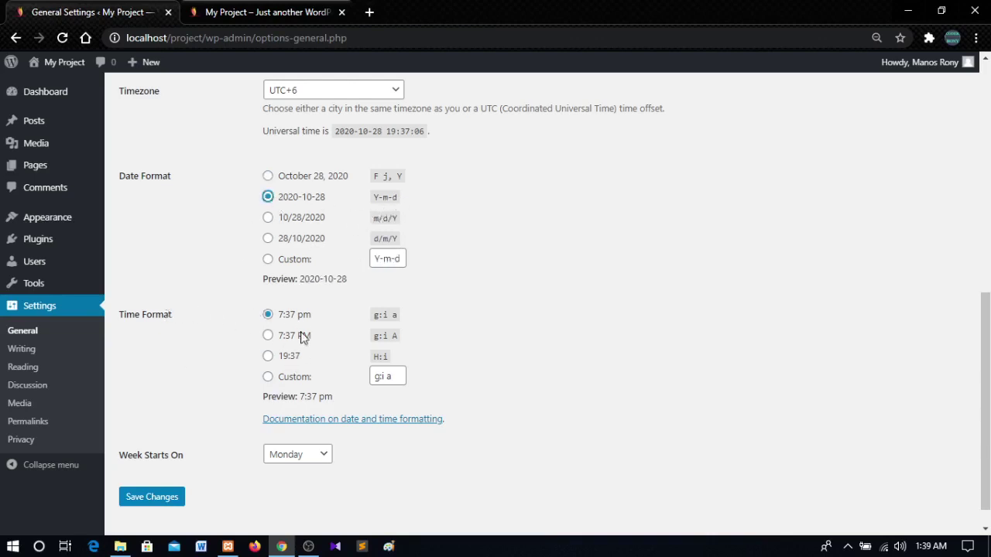
pyautogui.scroll(-1, 251, 344)
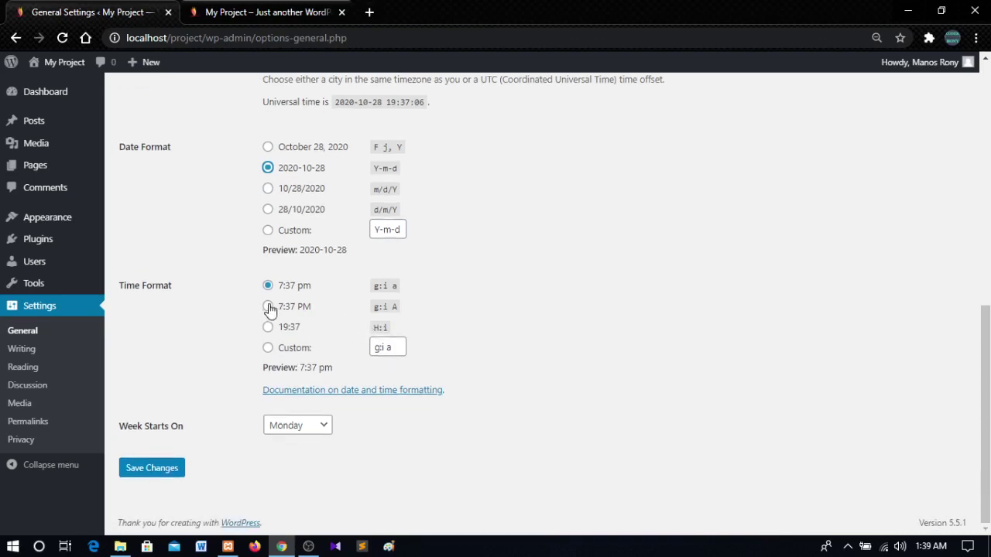
pyautogui.click(269, 308)
# Step: Set the week to start on Saturday, save the General settings, and check the saved values
pyautogui.click(326, 432)
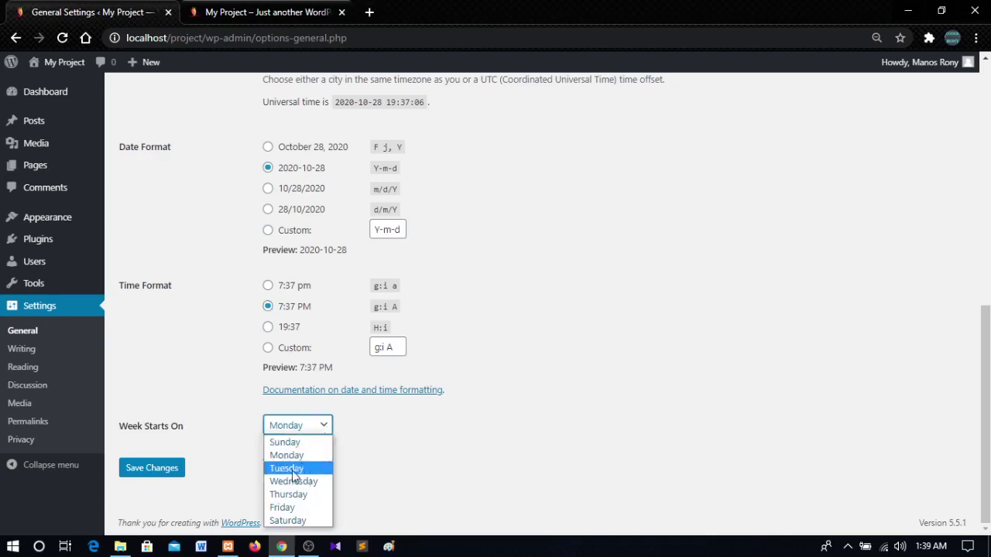
pyautogui.click(303, 520)
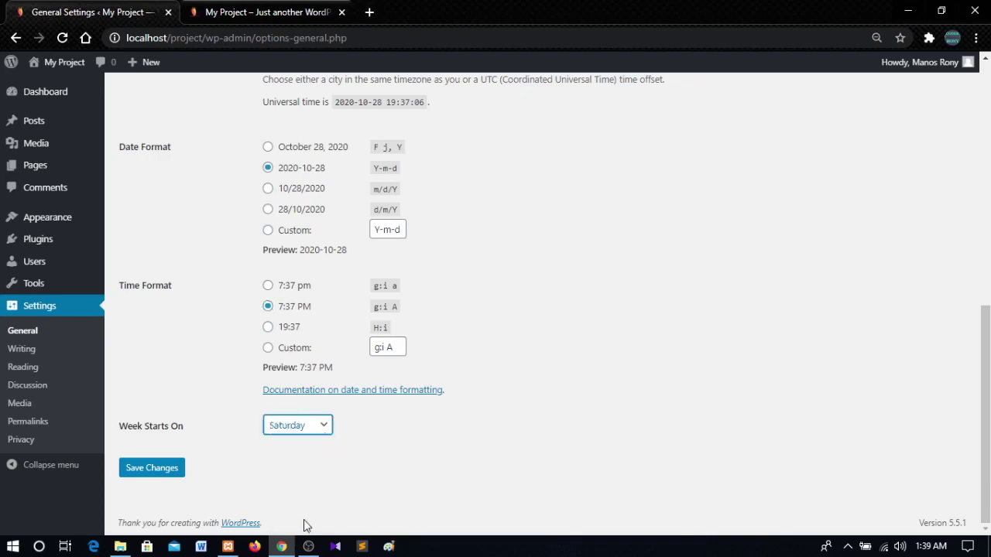
pyautogui.click(160, 471)
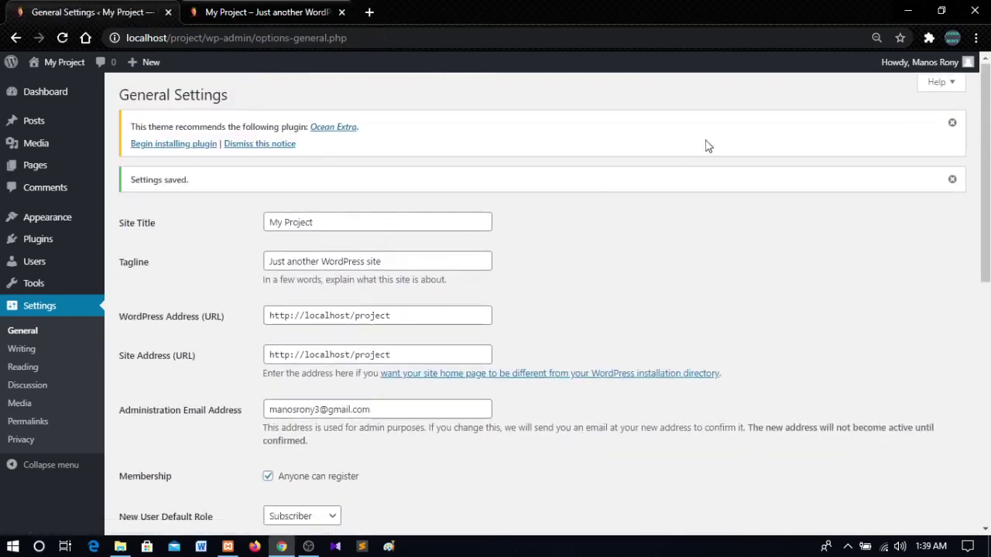
pyautogui.scroll(-3, 302, 260)
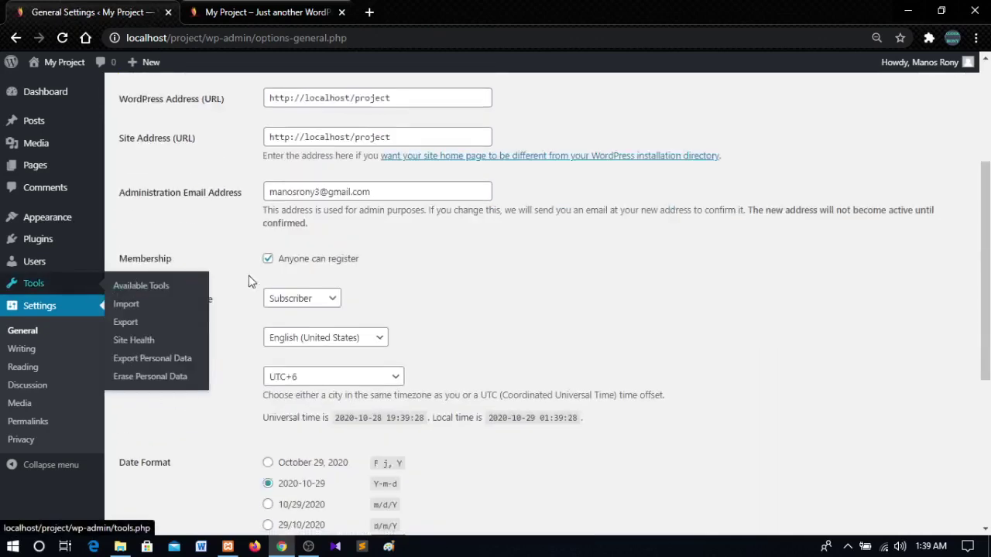
pyautogui.scroll(-1, 254, 222)
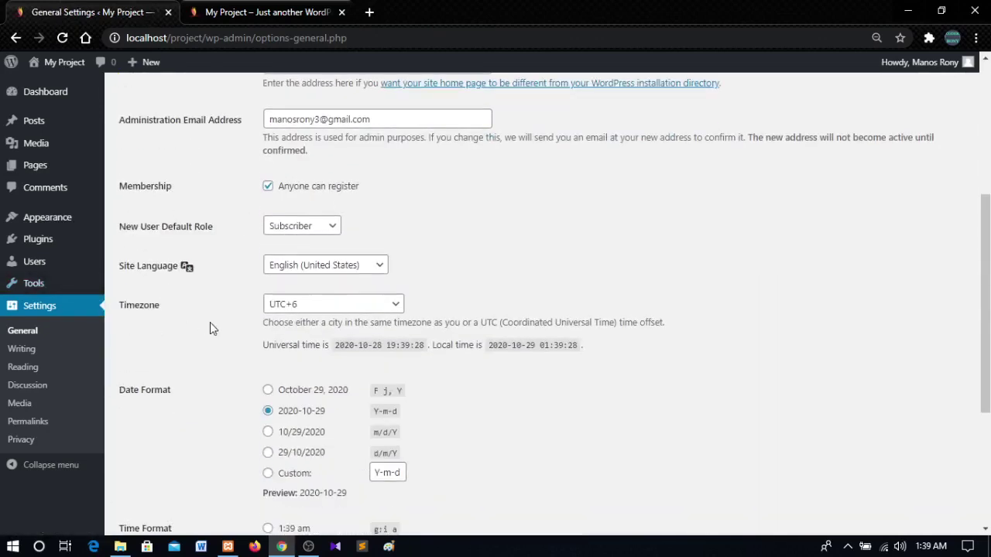
# Step: Open the Writing settings and examine the Default Post Category choices, noting where categories are managed under Posts
pyautogui.click(35, 349)
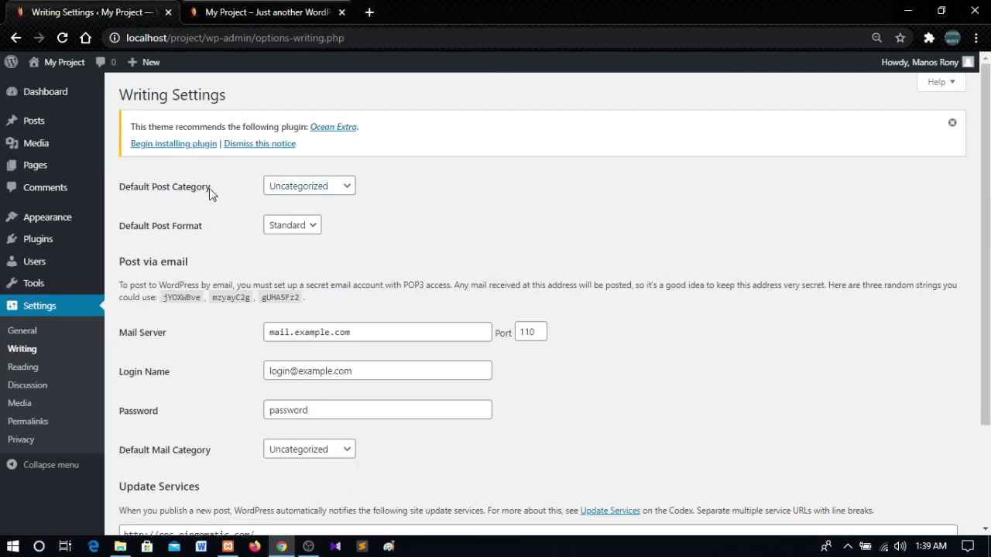
pyautogui.click(328, 188)
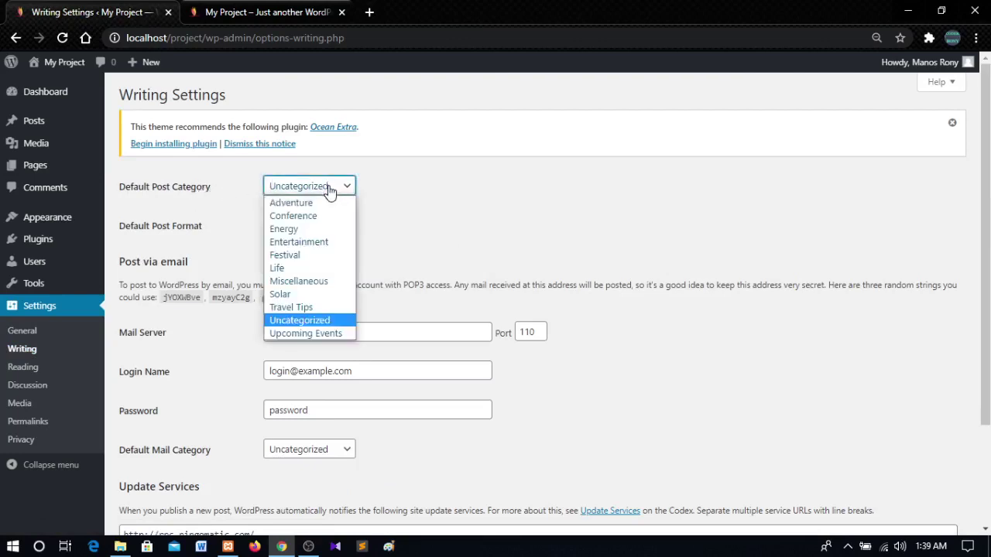
pyautogui.click(379, 192)
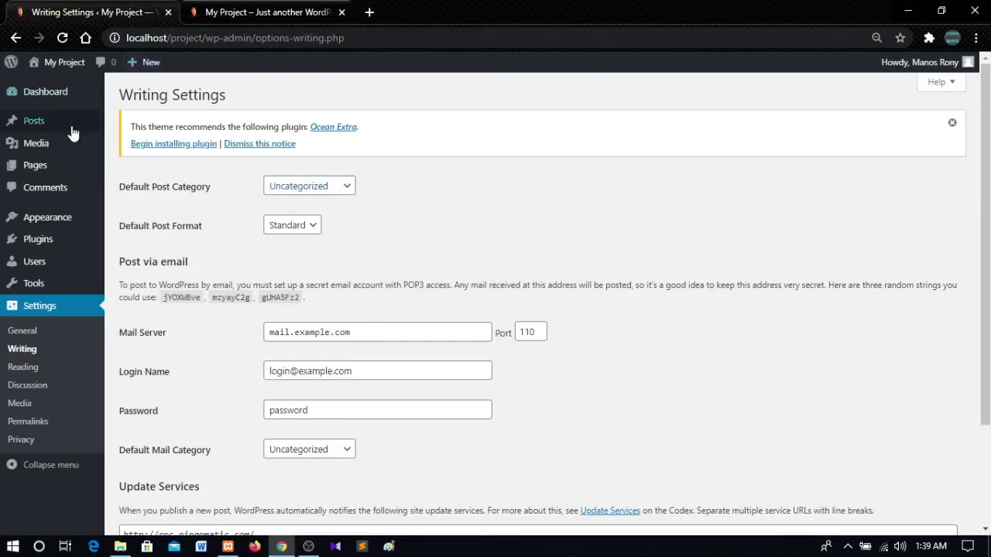
pyautogui.moveTo(55, 132)
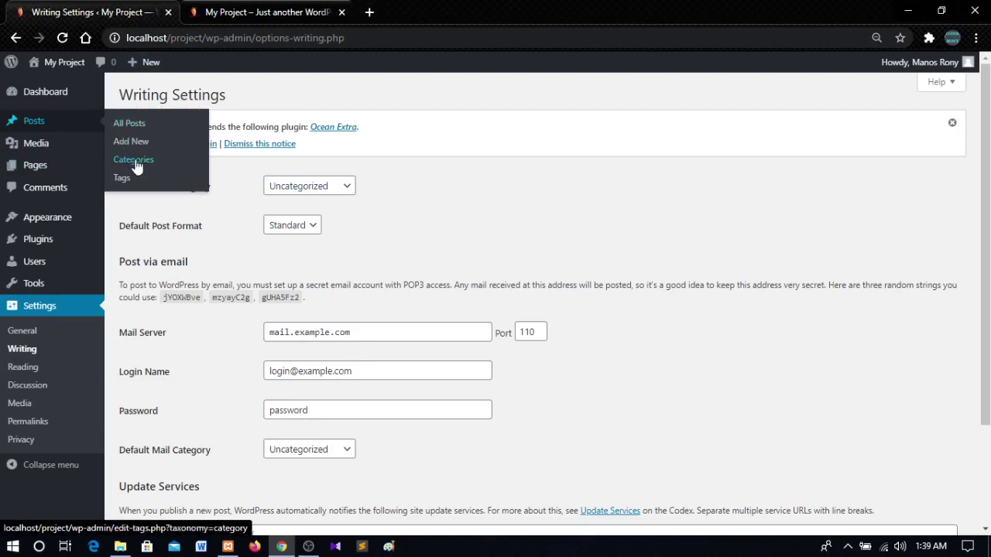
pyautogui.click(346, 189)
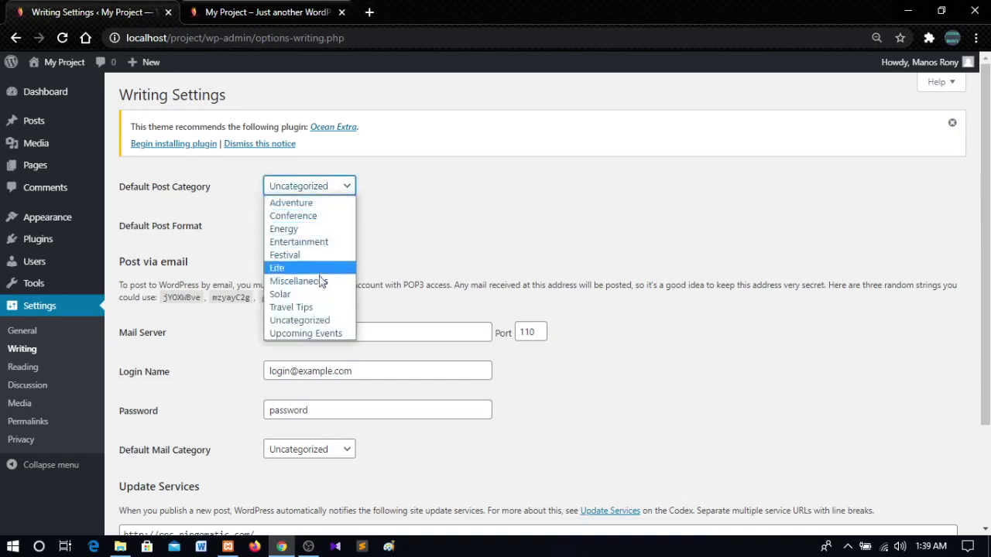
pyautogui.click(416, 186)
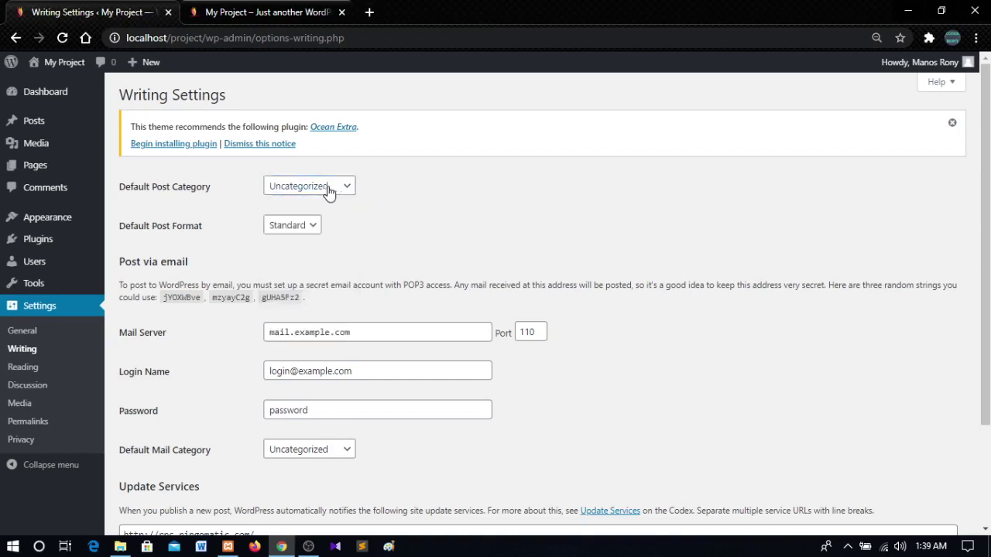
pyautogui.click(327, 190)
pyautogui.click(400, 182)
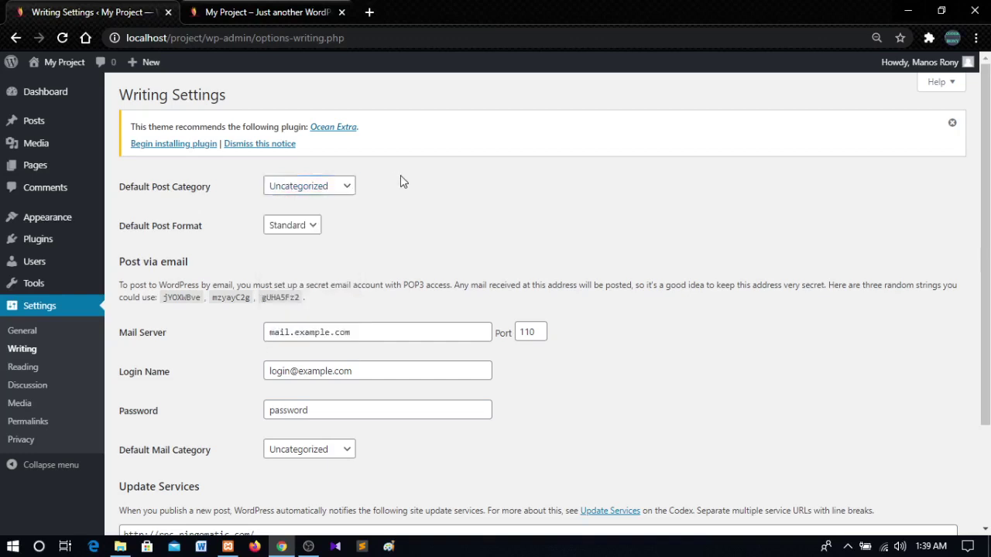
pyautogui.click(338, 188)
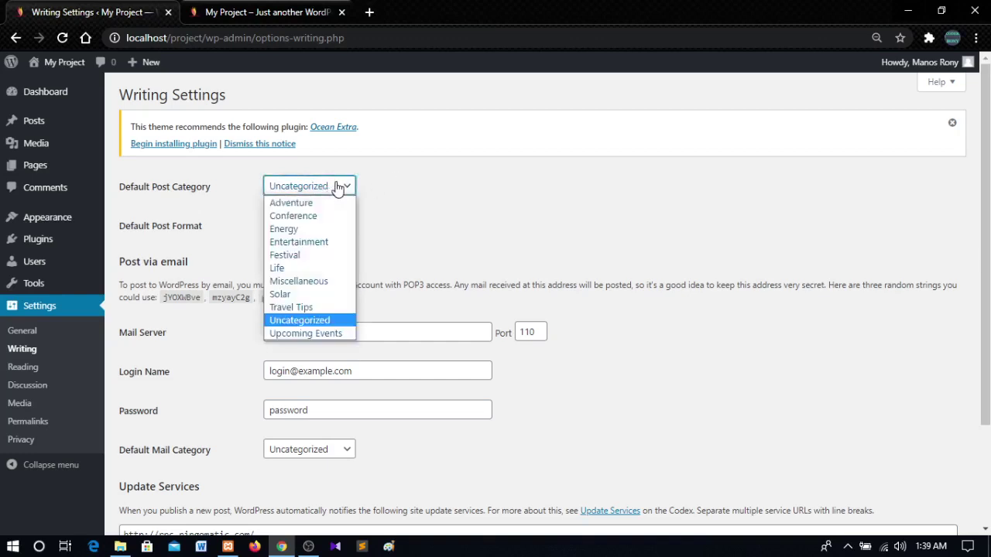
pyautogui.click(398, 165)
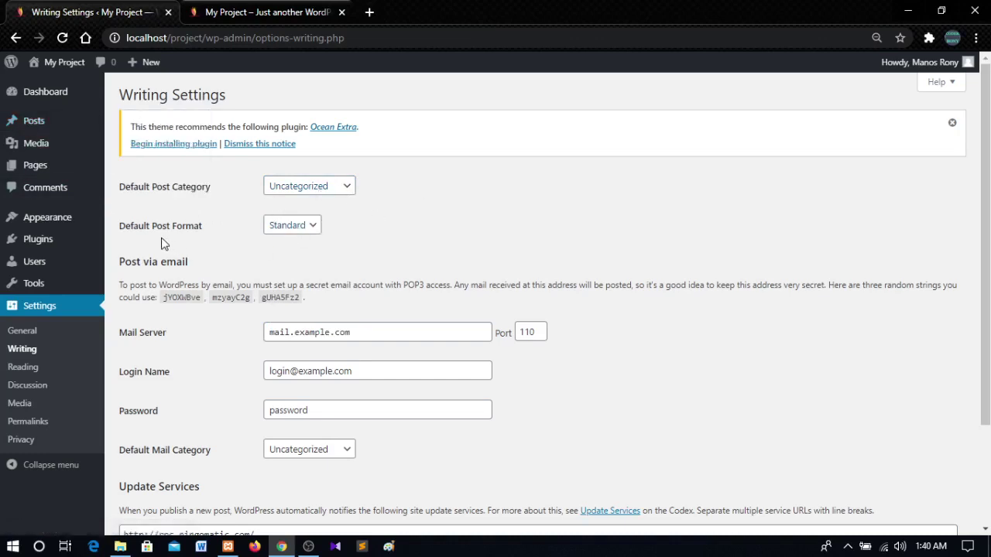
# Step: Examine the Default Post Format choices in the Writing settings, leaving the selection as it is
pyautogui.click(313, 228)
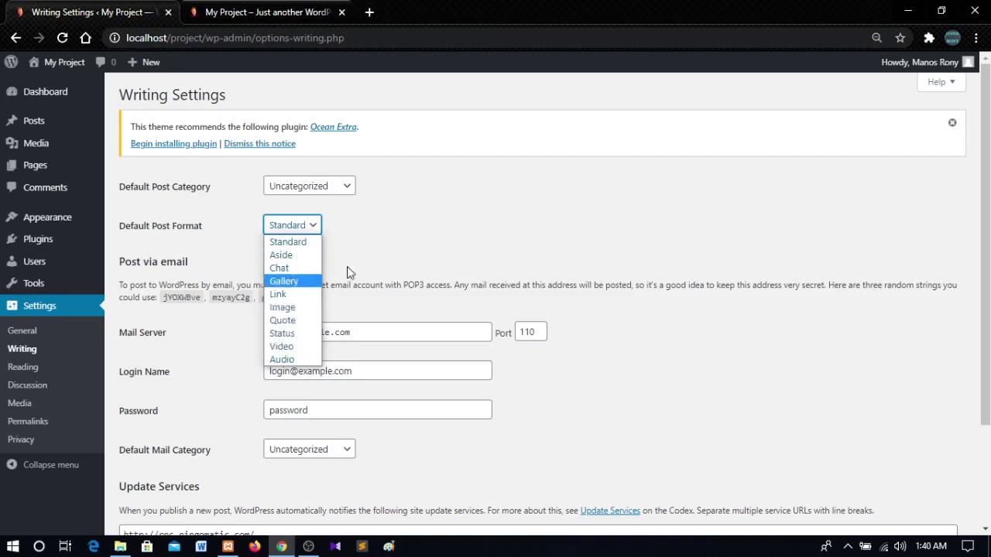
pyautogui.click(379, 248)
pyautogui.click(302, 232)
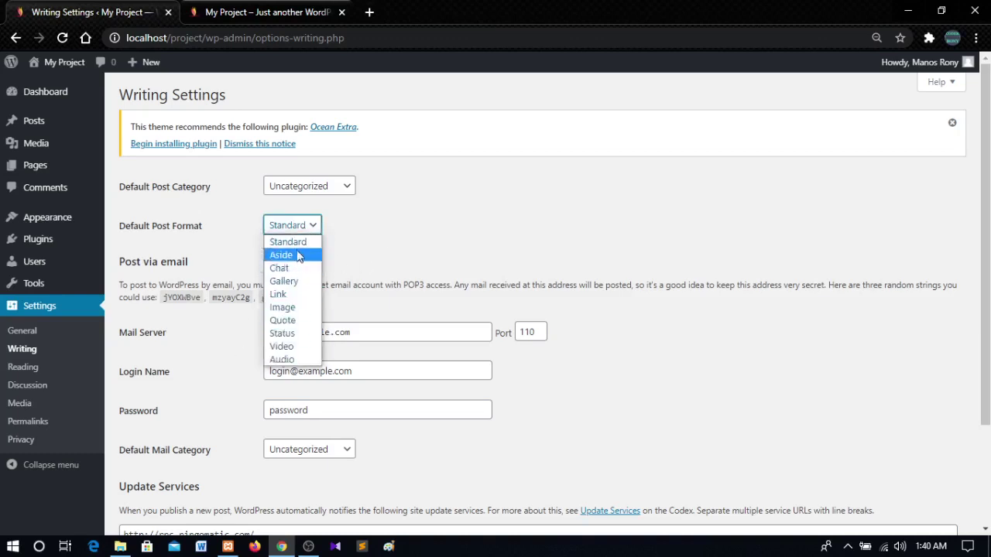
pyautogui.click(357, 225)
pyautogui.click(309, 225)
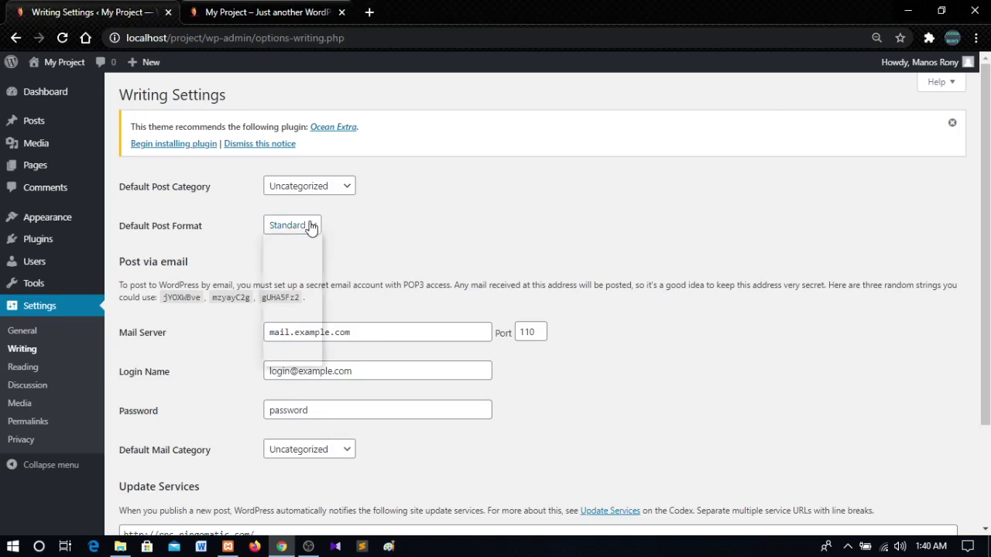
pyautogui.click(362, 230)
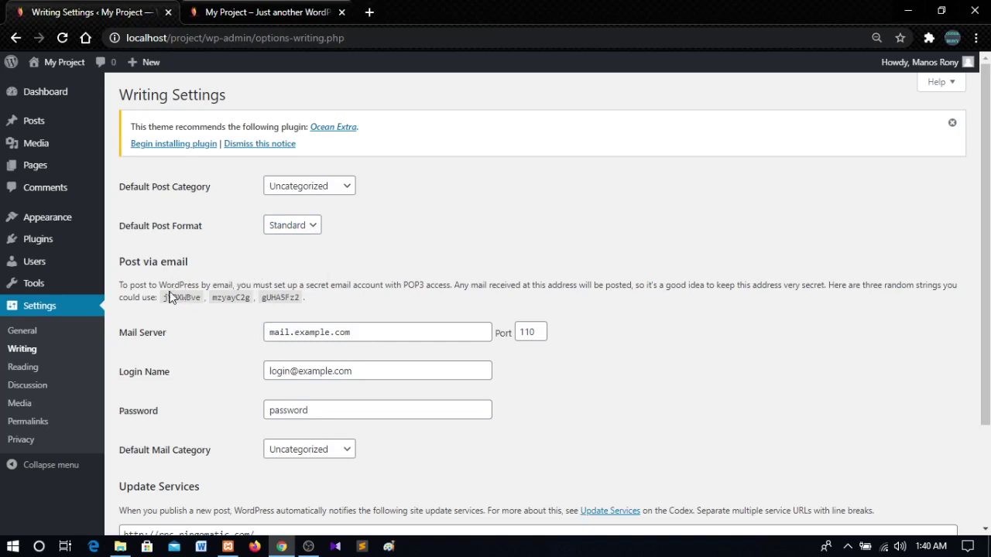
# Step: Examine the Post via email instructions and the Mail Server field in the Writing settings
pyautogui.moveTo(170, 297); pyautogui.dragTo(166, 298)
pyautogui.moveTo(343, 285); pyautogui.dragTo(455, 289)
pyautogui.click(359, 300)
pyautogui.scroll(-1, 221, 343)
pyautogui.click(165, 266)
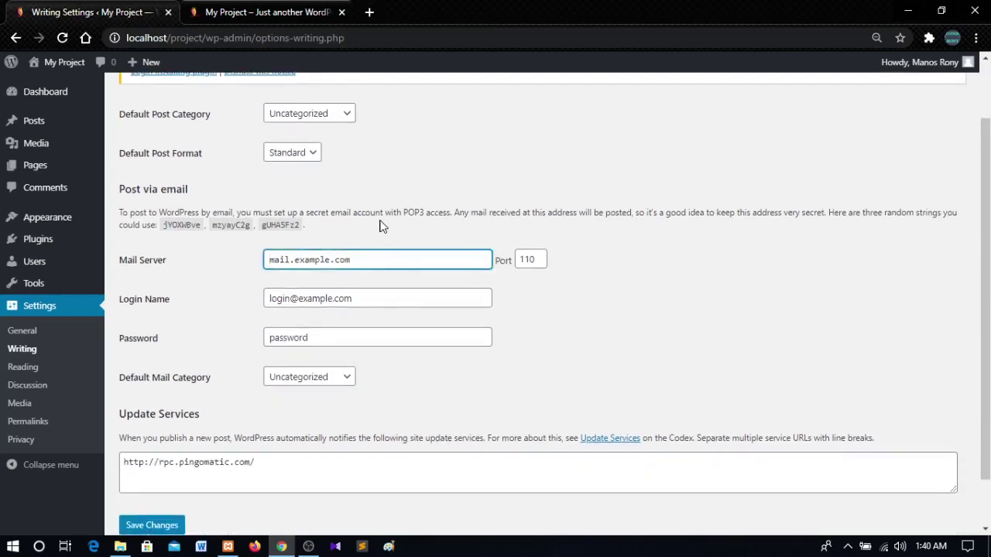
pyautogui.scroll(1, 350, 277)
pyautogui.scroll(-2, 362, 302)
pyautogui.moveTo(373, 202); pyautogui.dragTo(236, 202)
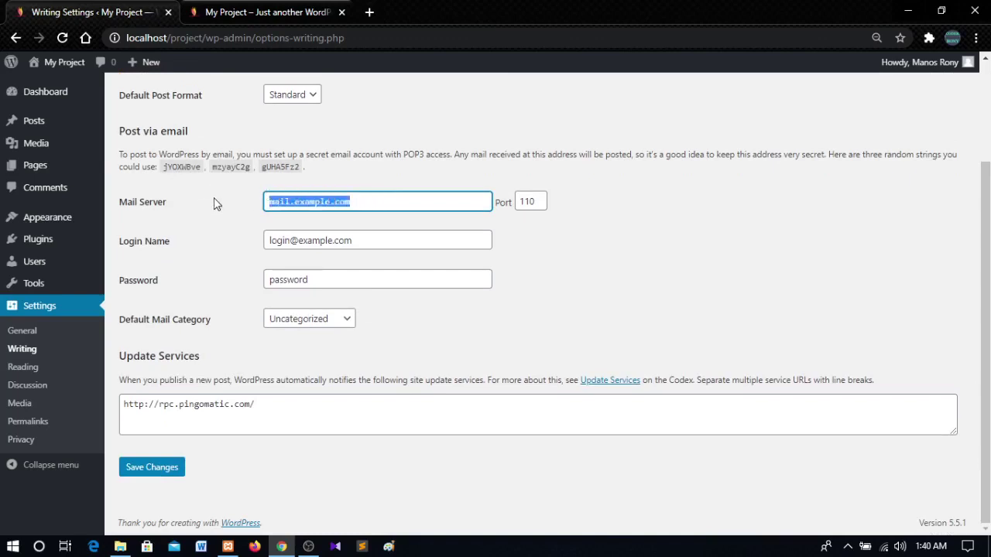
pyautogui.click(217, 205)
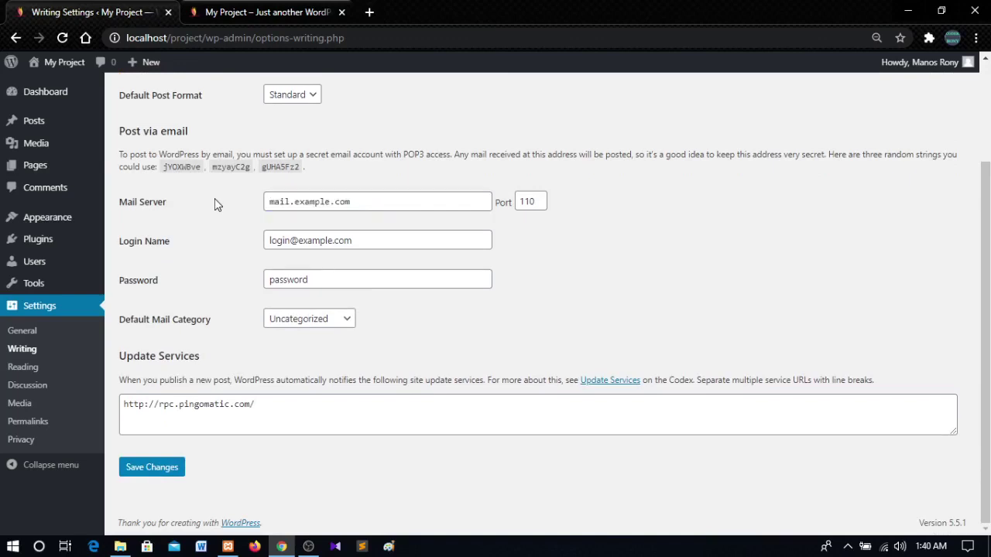
pyautogui.moveTo(355, 207); pyautogui.dragTo(243, 216)
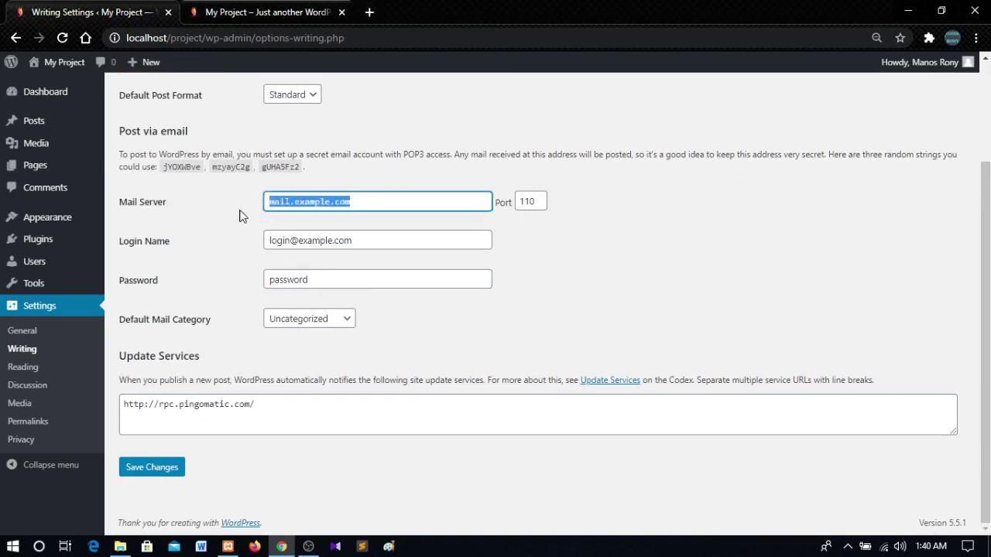
pyautogui.click(365, 177)
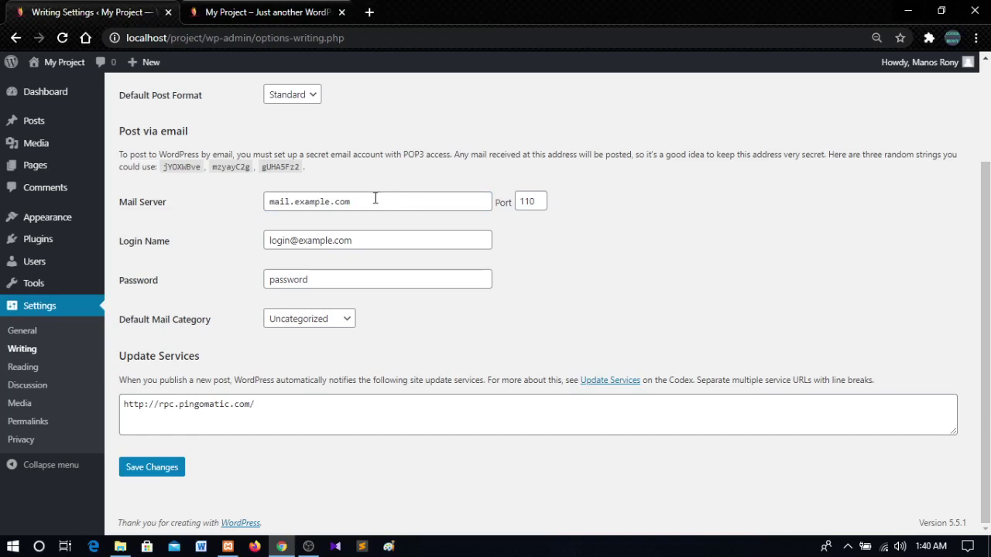
pyautogui.moveTo(375, 199); pyautogui.dragTo(335, 199)
# Step: Review the Login Name and Password fields for posting via email, leaving them as they are
pyautogui.click(200, 254)
pyautogui.click(360, 237)
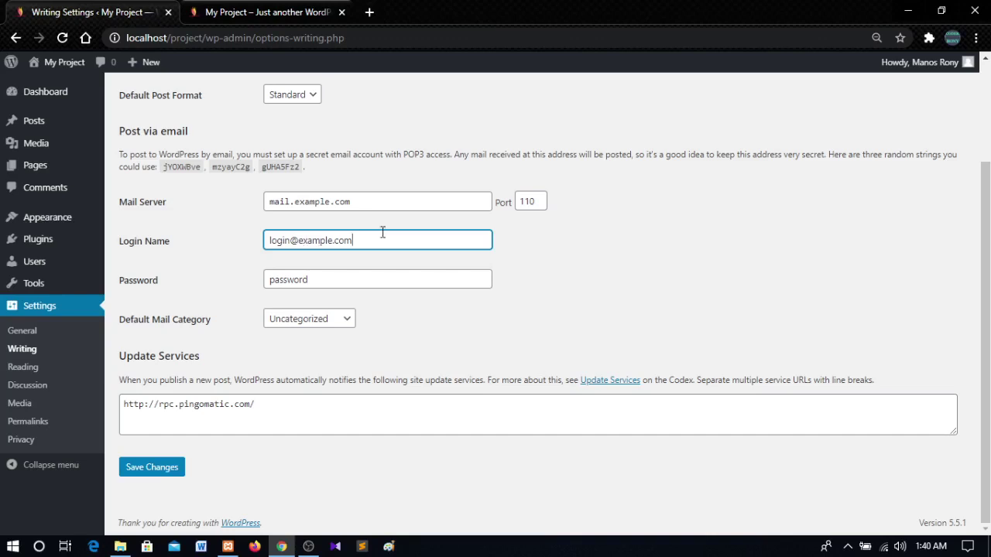
pyautogui.click(221, 269)
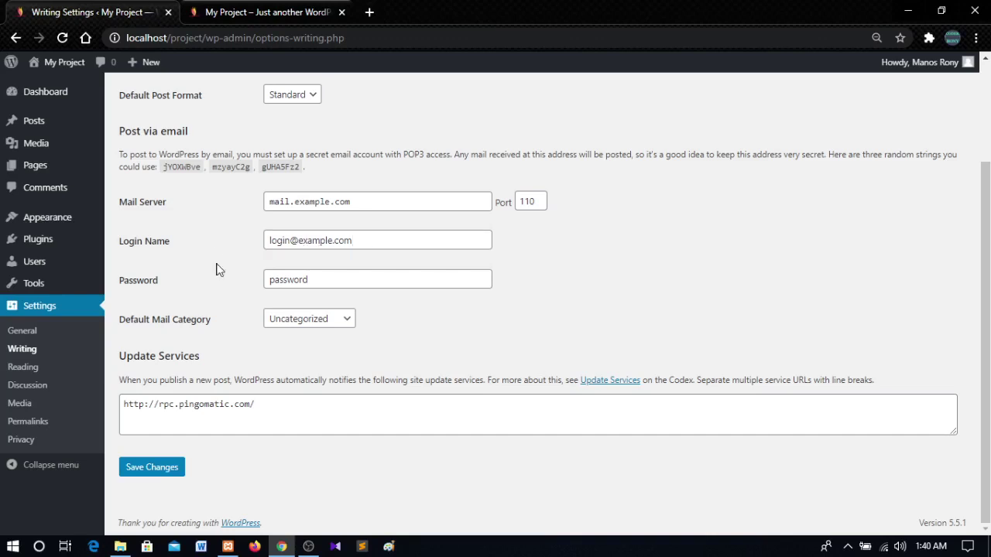
pyautogui.click(322, 279)
pyautogui.click(183, 312)
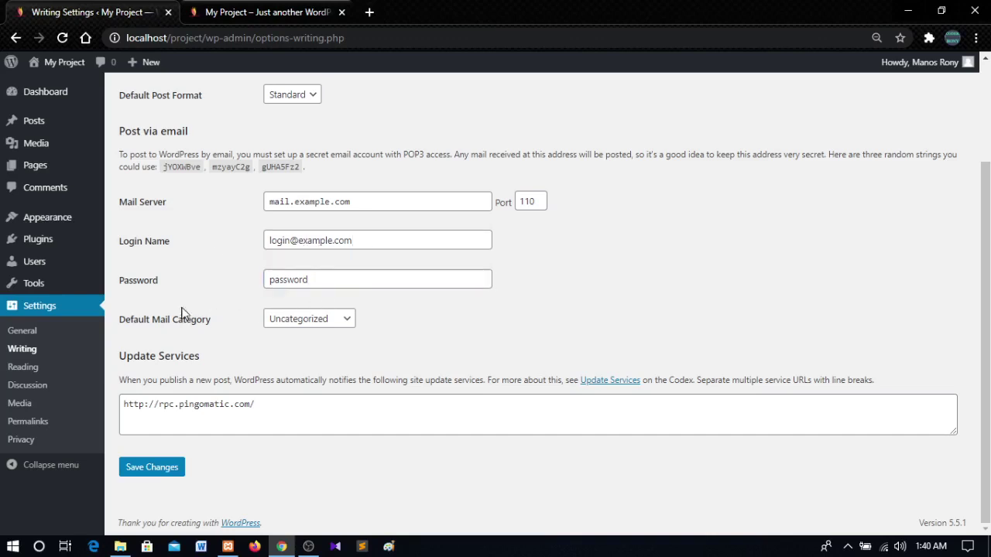
# Step: Check the Default Mail Category choices, keep the selection, and save the Writing settings
pyautogui.click(310, 323)
pyautogui.click(358, 356)
pyautogui.click(165, 471)
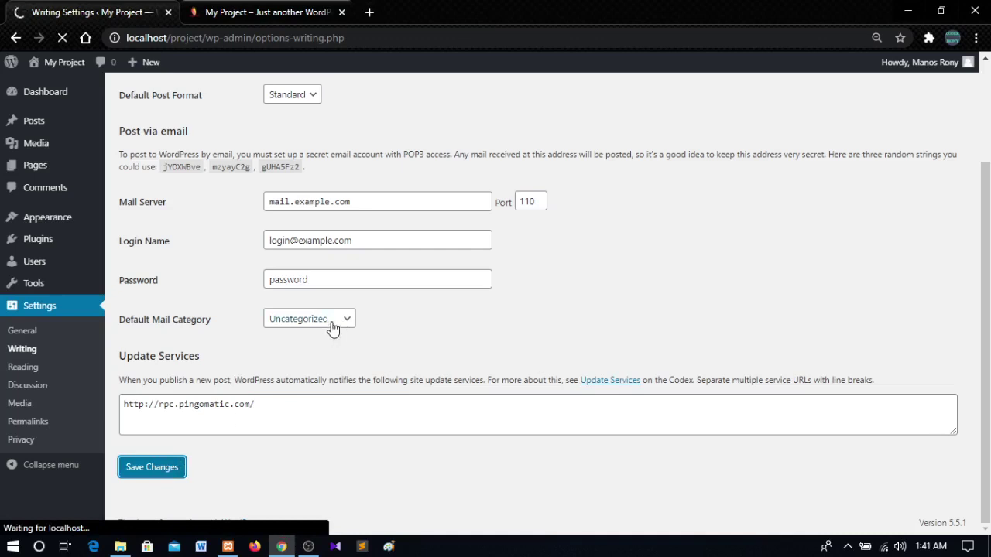
pyautogui.scroll(-1, 275, 312)
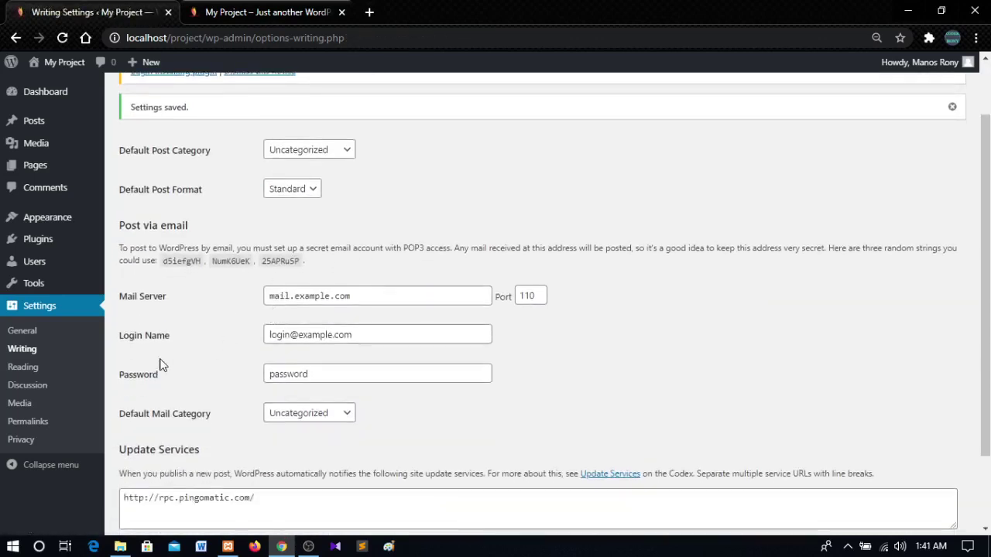
# Step: Open the Reading settings and look over the site's home page and its navigation in the other browser tab
pyautogui.click(23, 368)
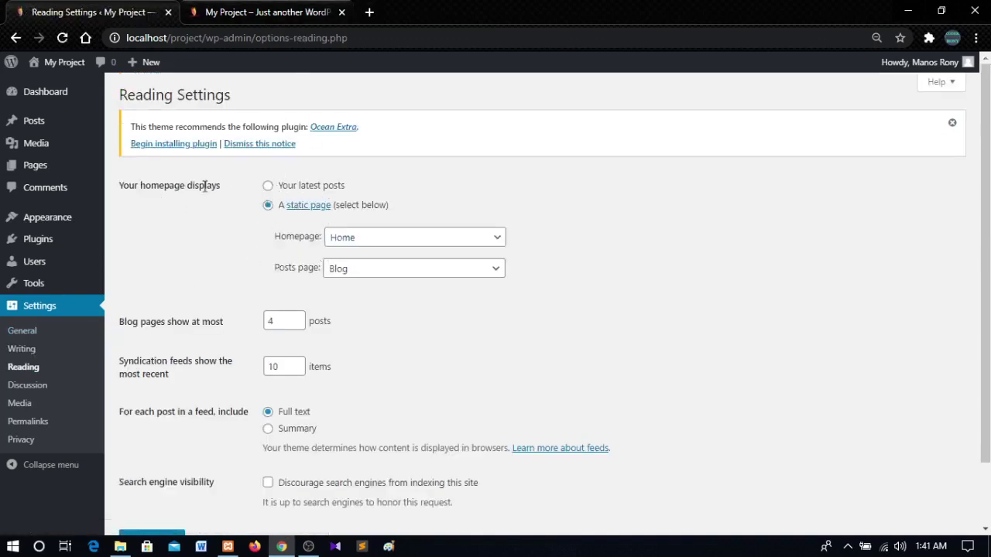
pyautogui.click(255, 10)
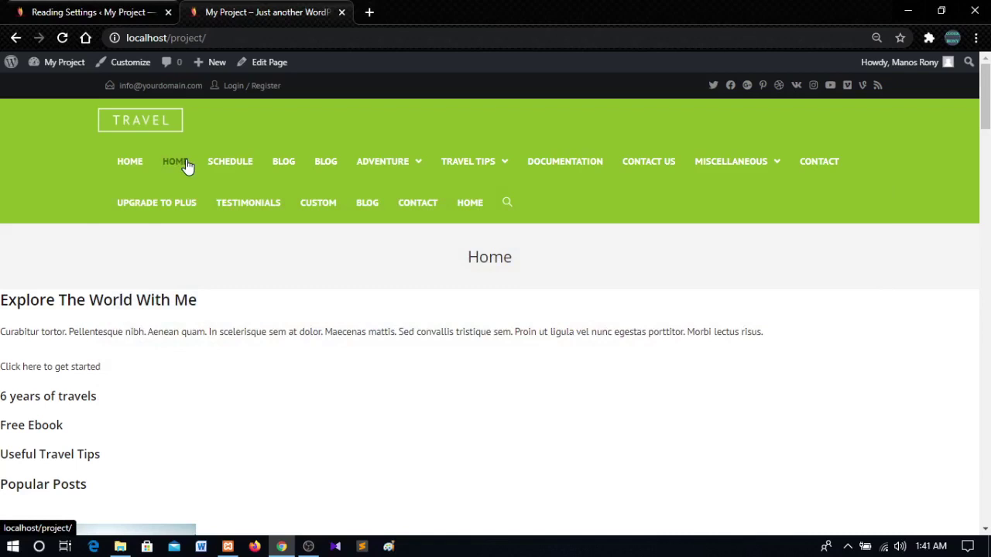
pyautogui.scroll(-6, 542, 341)
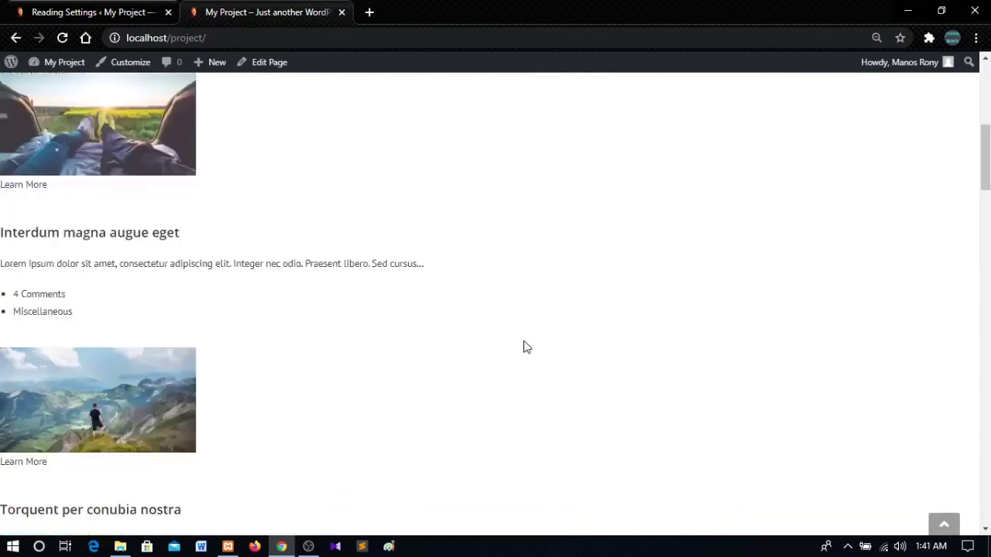
pyautogui.scroll(10, 524, 346)
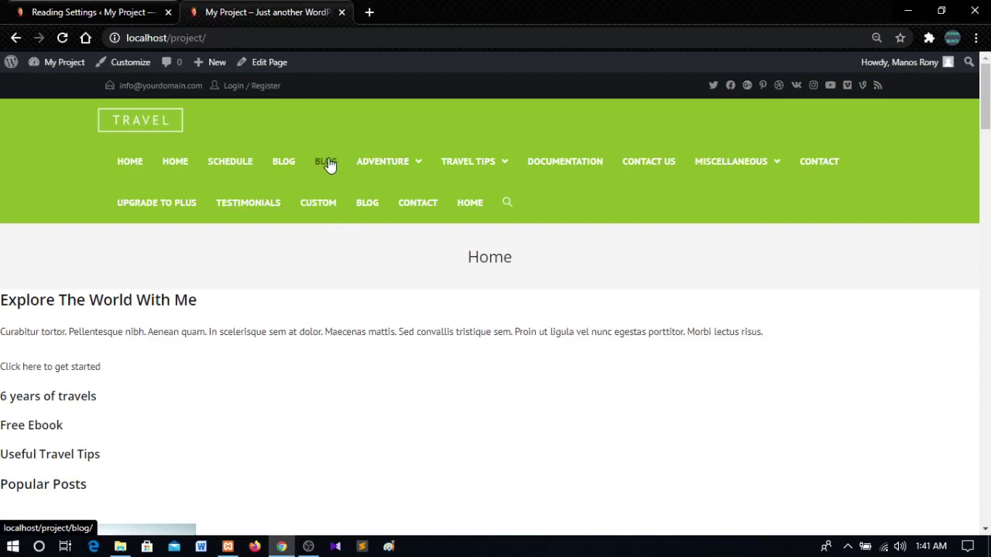
# Step: Return to the Reading settings and examine which pages can be chosen as the static Homepage
pyautogui.click(85, 11)
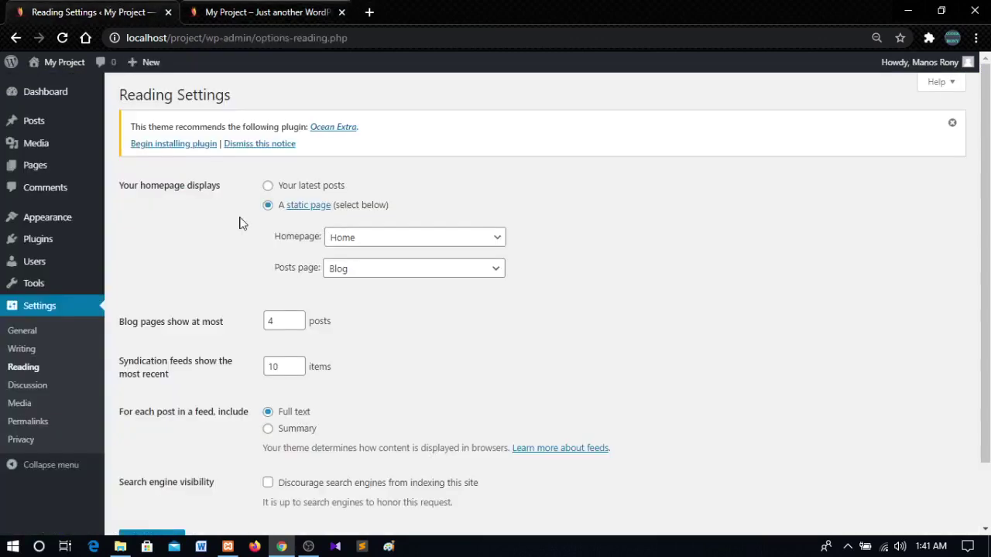
pyautogui.click(378, 243)
pyautogui.scroll(1, 379, 286)
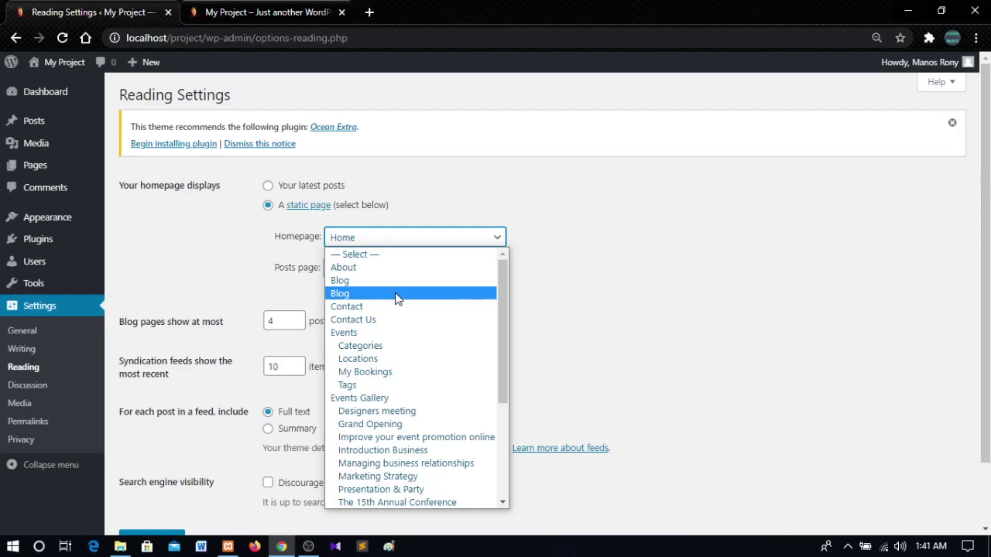
# Step: Load localhost/project in a new browser tab and look through the home page's content
pyautogui.click(374, 12)
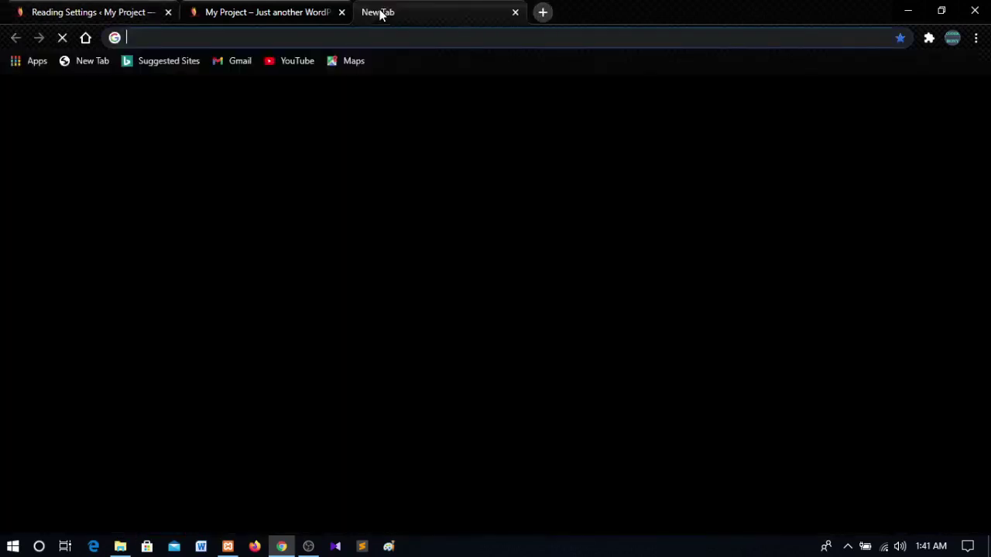
pyautogui.write('lo')
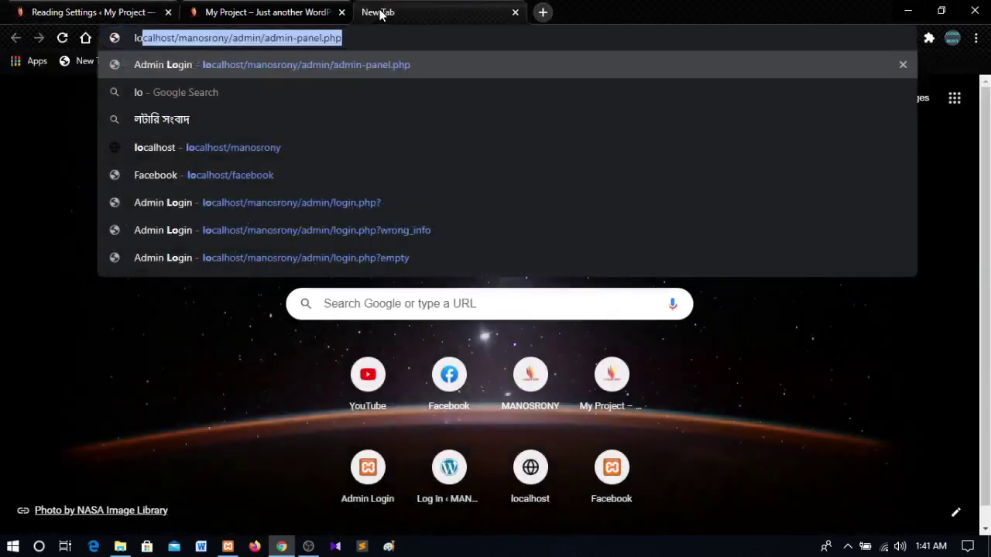
pyautogui.write('calh')
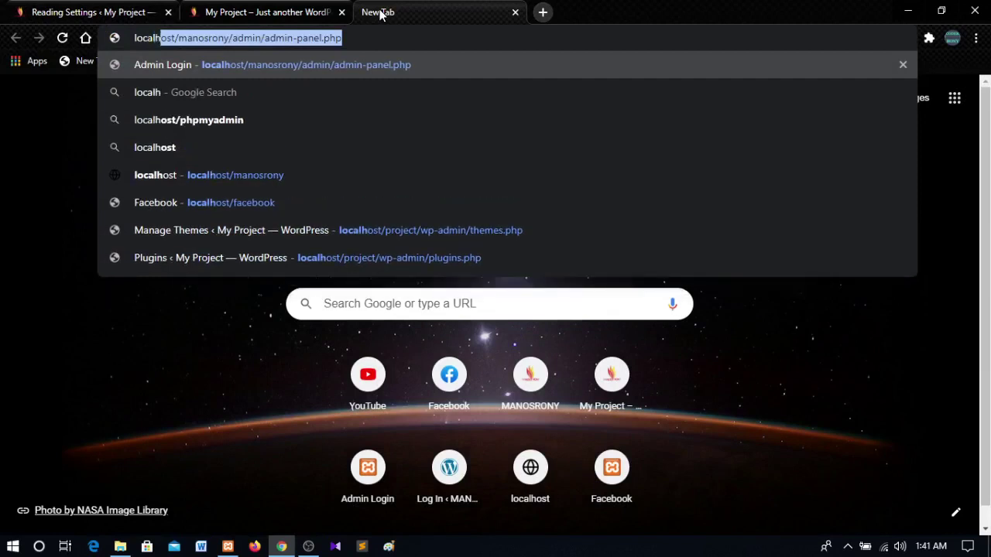
pyautogui.write('ost/')
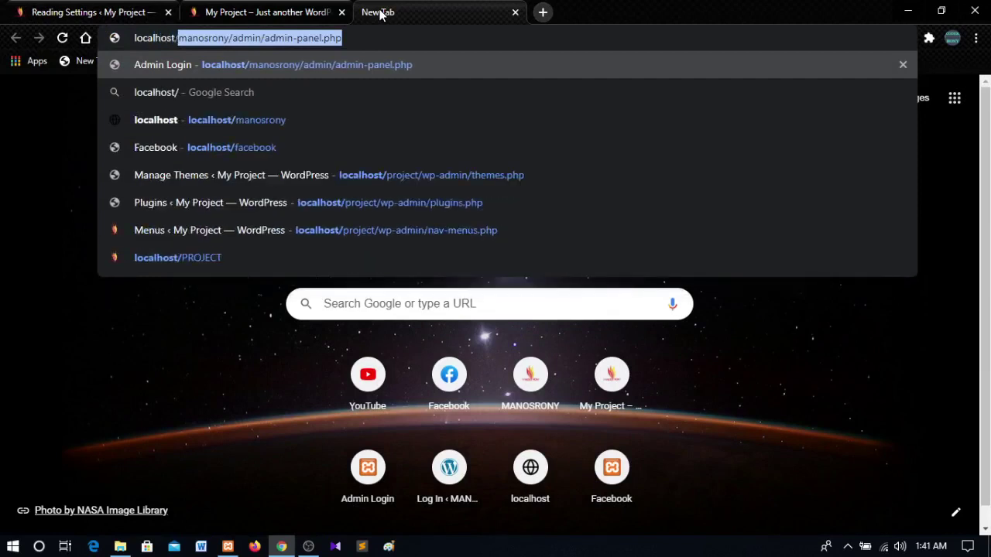
pyautogui.write('p')
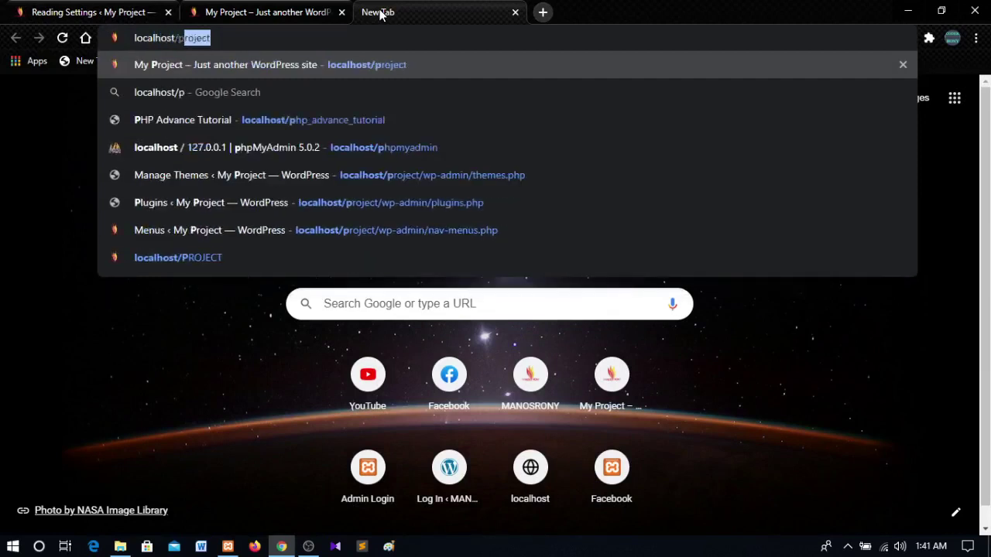
pyautogui.write('roject')
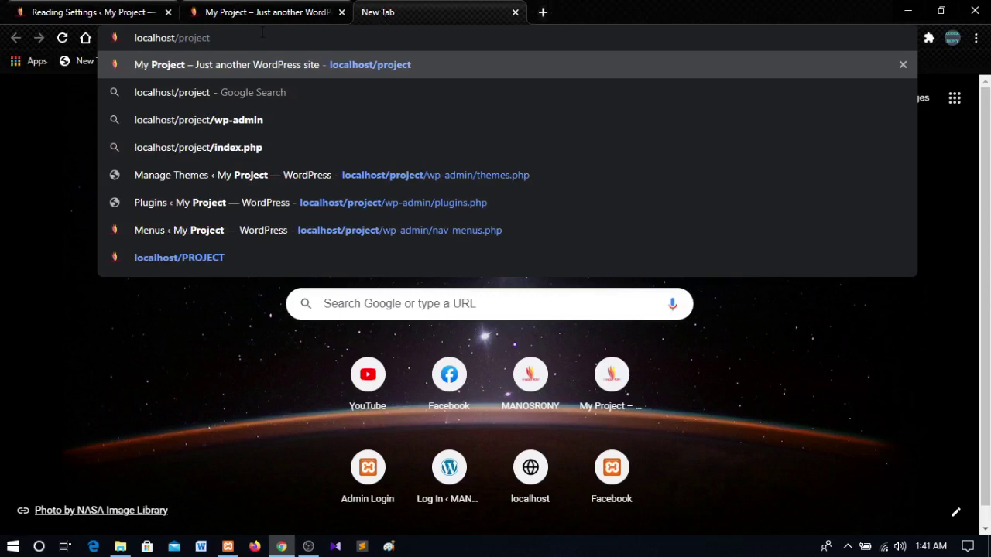
pyautogui.press('Return')
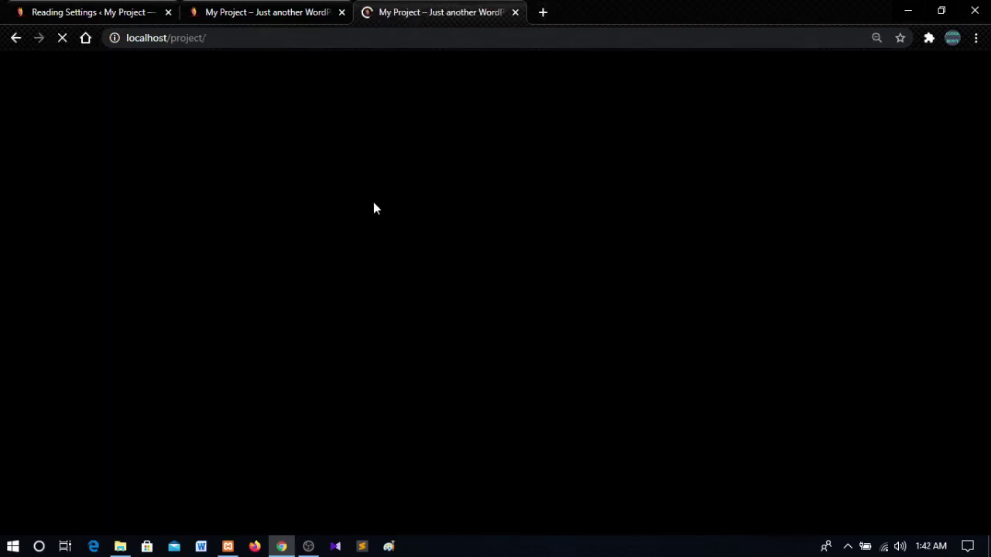
pyautogui.scroll(-15, 599, 345)
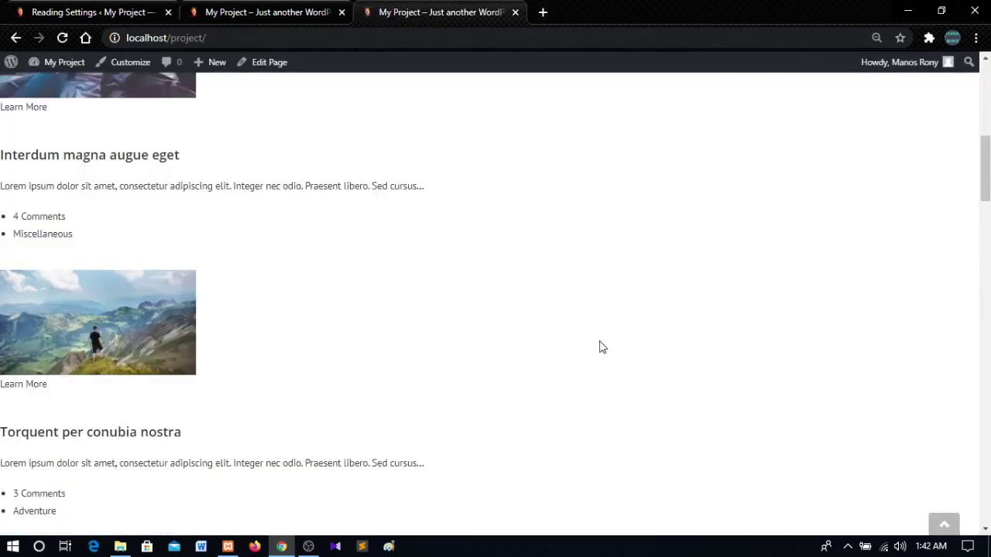
pyautogui.scroll(-20, 612, 348)
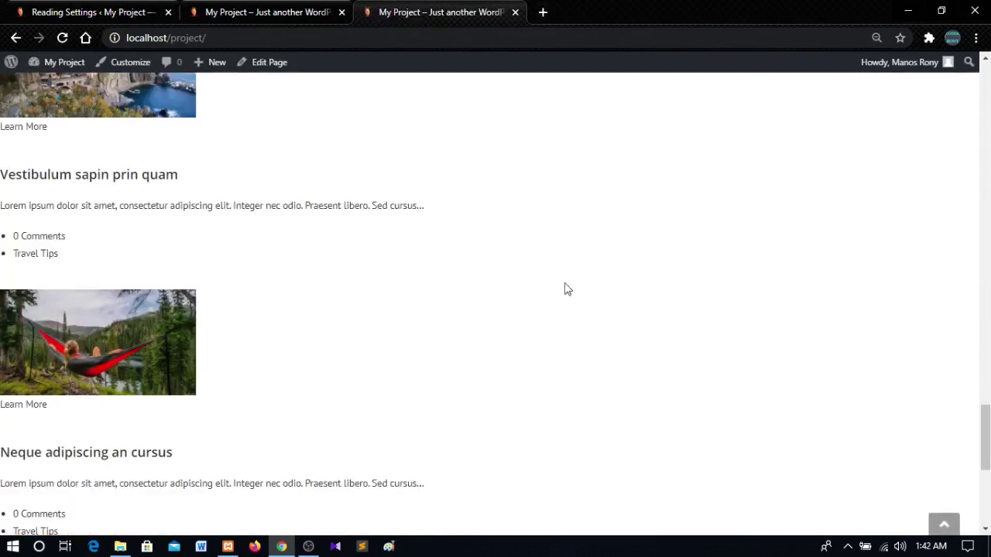
# Step: Go back to the Reading settings and recheck the Homepage choices, keeping Home selected
pyautogui.click(302, 10)
pyautogui.click(128, 11)
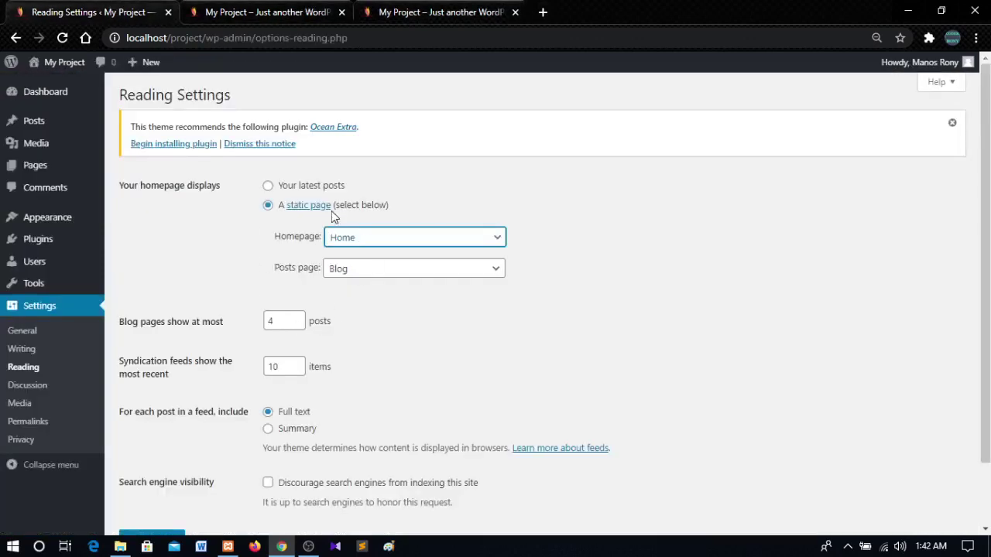
pyautogui.click(377, 236)
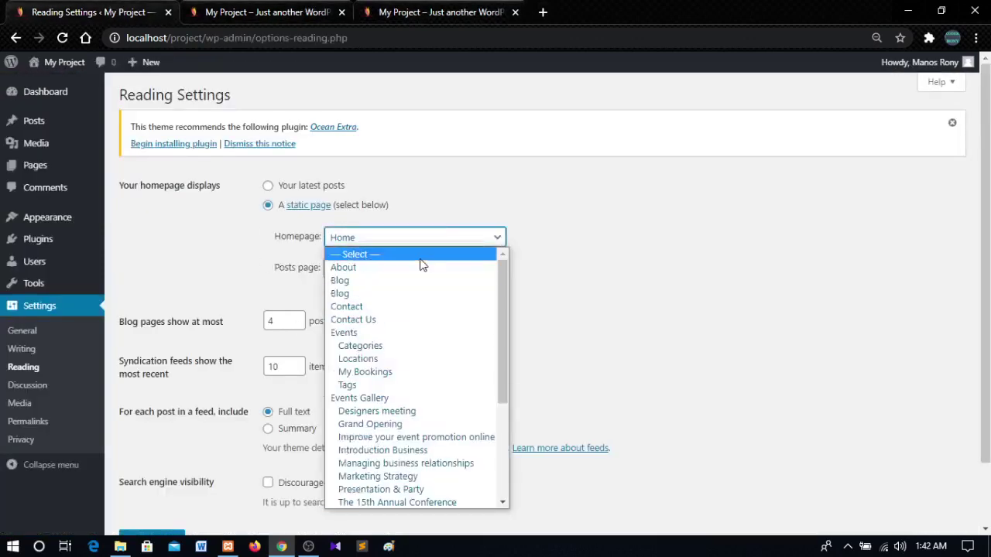
pyautogui.click(489, 205)
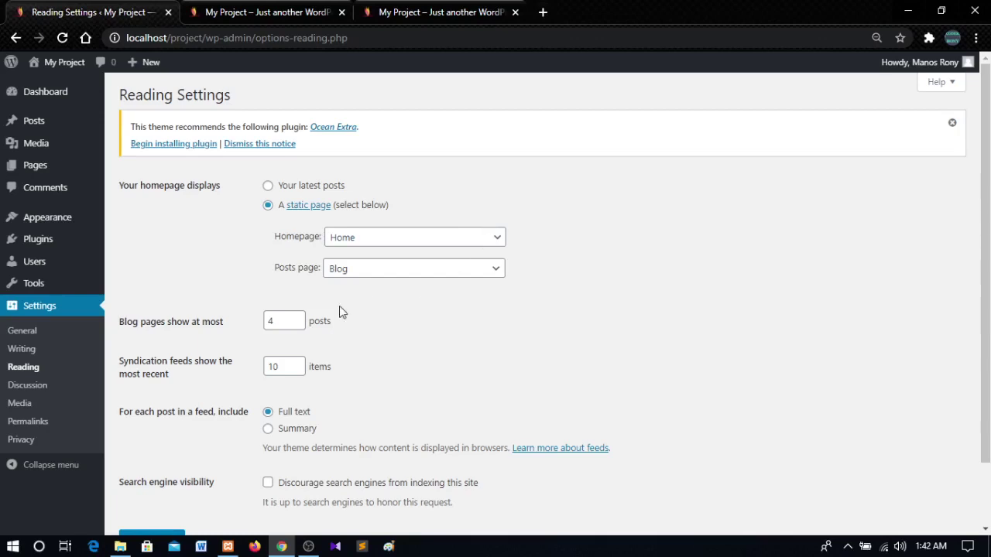
# Step: Examine the Posts page choices in the Reading settings, glancing at the live site, and keep Blog selected
pyautogui.click(385, 276)
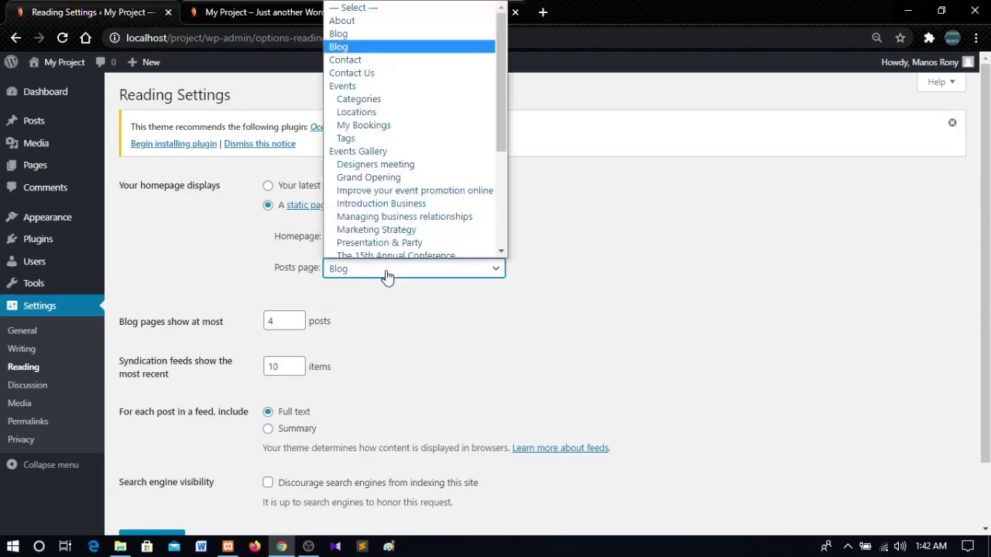
pyautogui.click(615, 252)
pyautogui.click(418, 9)
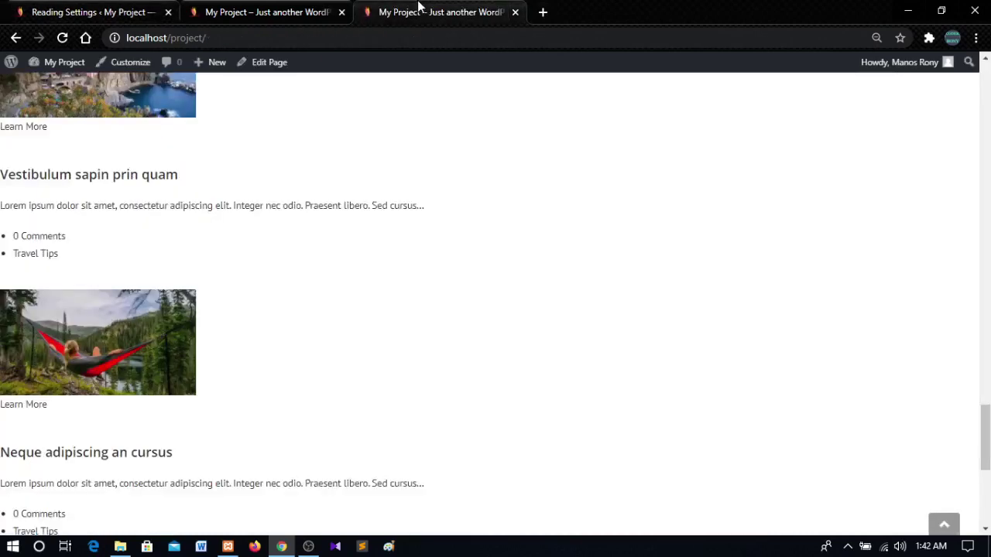
pyautogui.click(85, 11)
pyautogui.moveTo(78, 122)
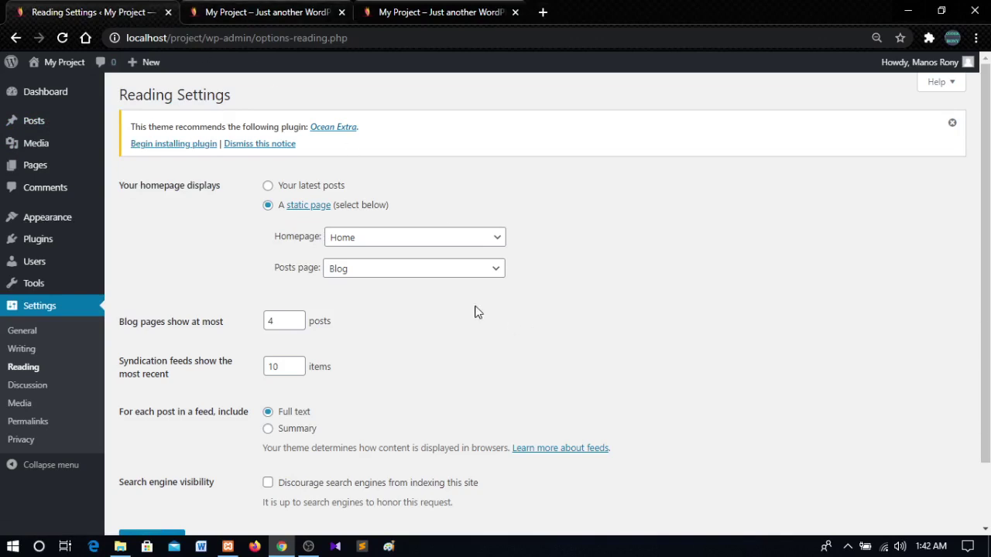
pyautogui.click(399, 277)
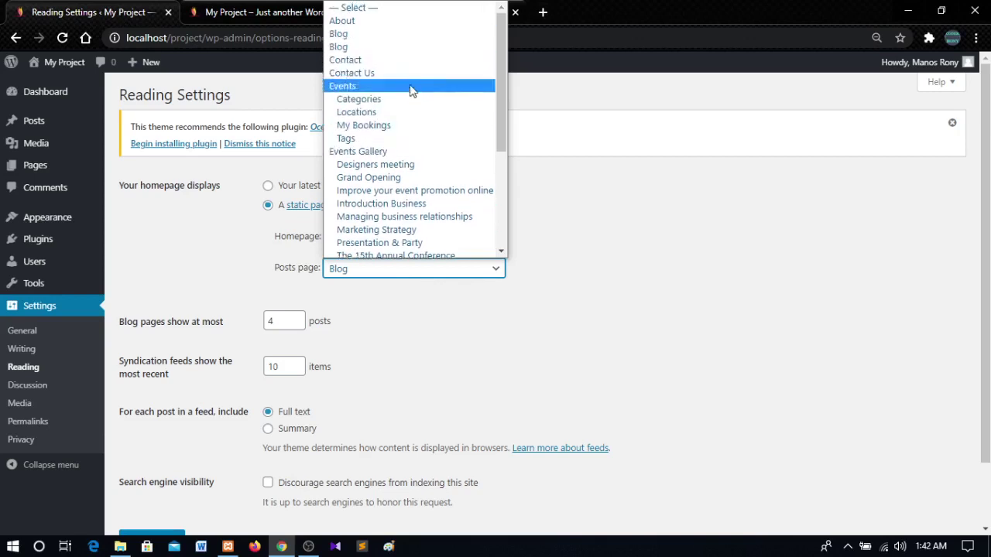
pyautogui.click(283, 251)
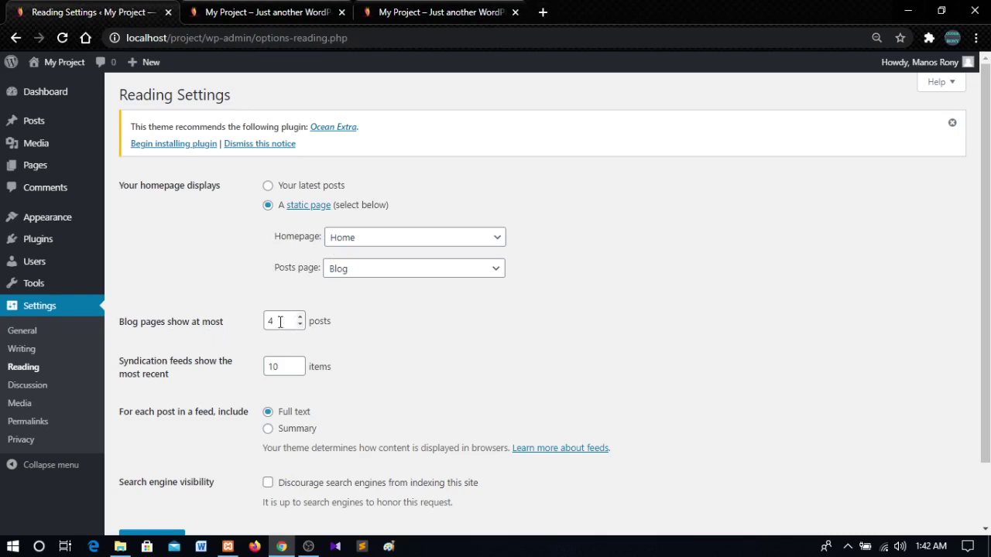
# Step: Review the syndication feed item limit and the remaining feed and search engine visibility options in the Reading settings
pyautogui.click(165, 367)
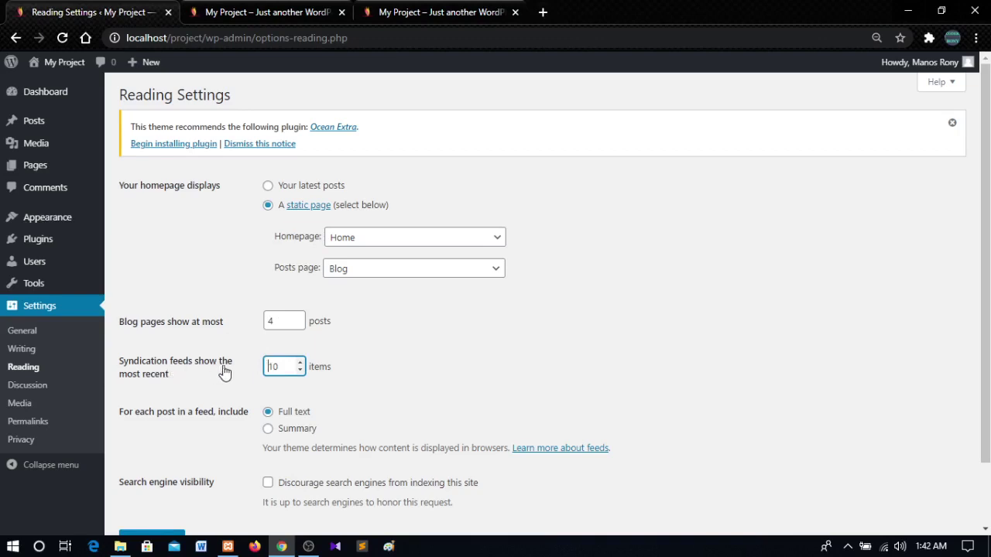
pyautogui.click(170, 381)
pyautogui.scroll(-1, 434, 372)
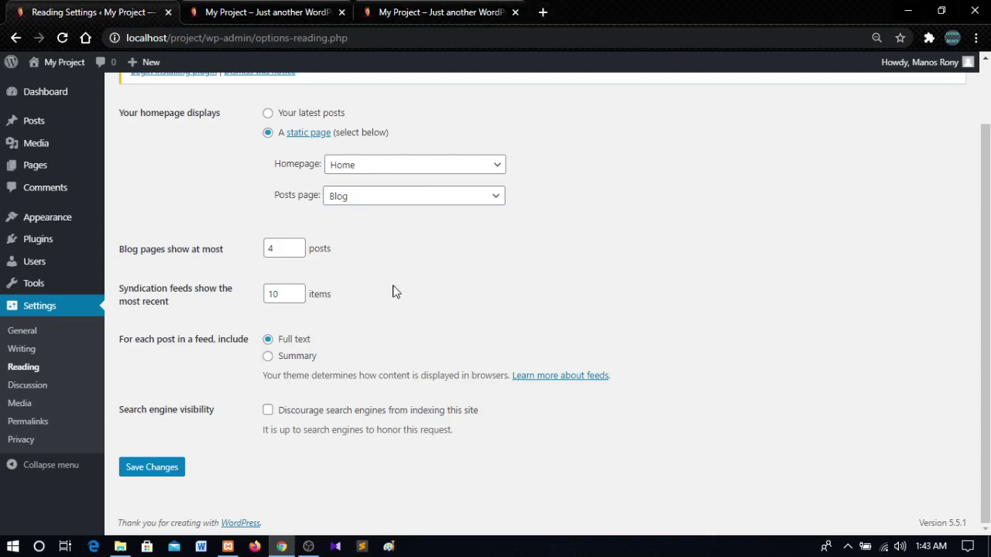
# Step: Set each post in a feed to include only a Summary and save the Reading settings
pyautogui.click(268, 357)
pyautogui.click(154, 469)
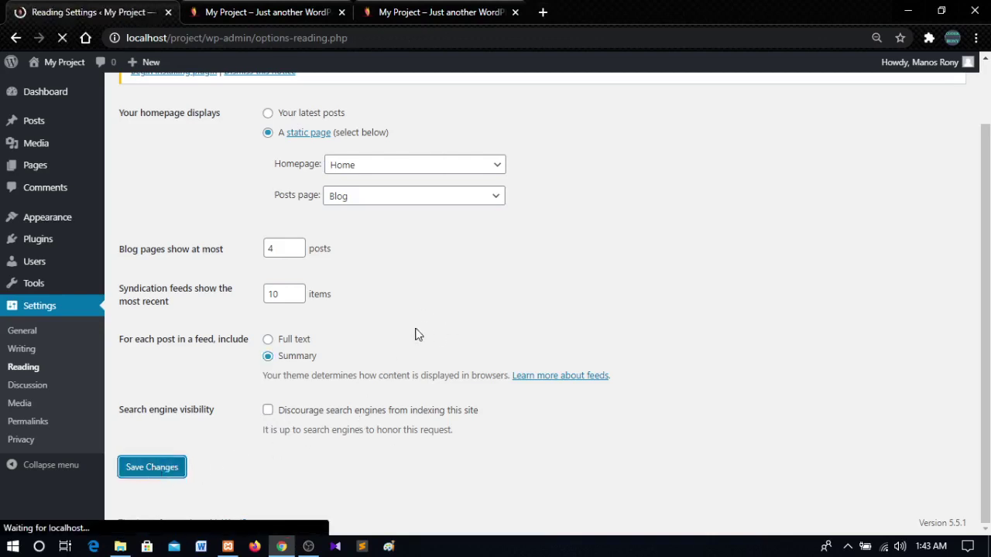
# Step: Open the Discussion settings and review the default post, comment, email notification and moderation options
pyautogui.click(52, 387)
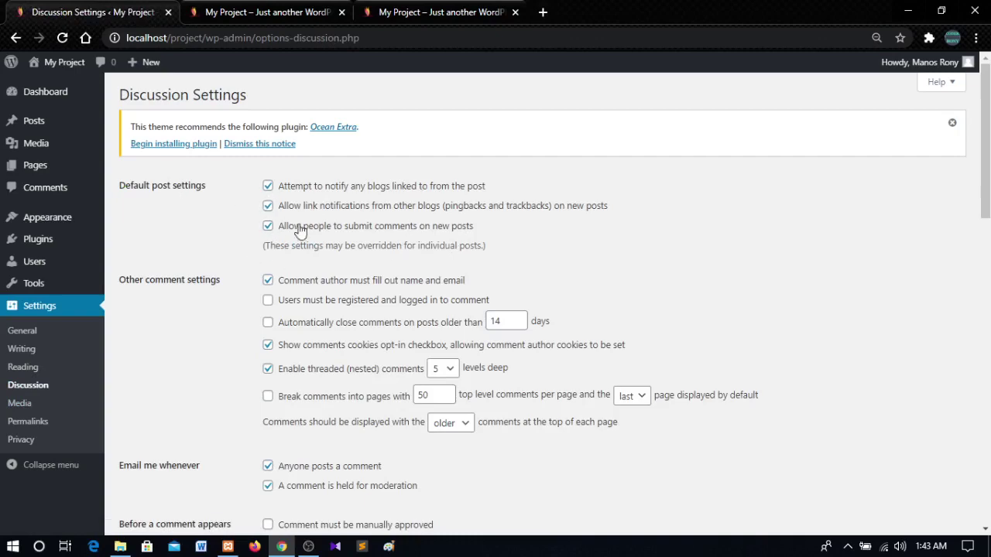
pyautogui.scroll(-1, 238, 417)
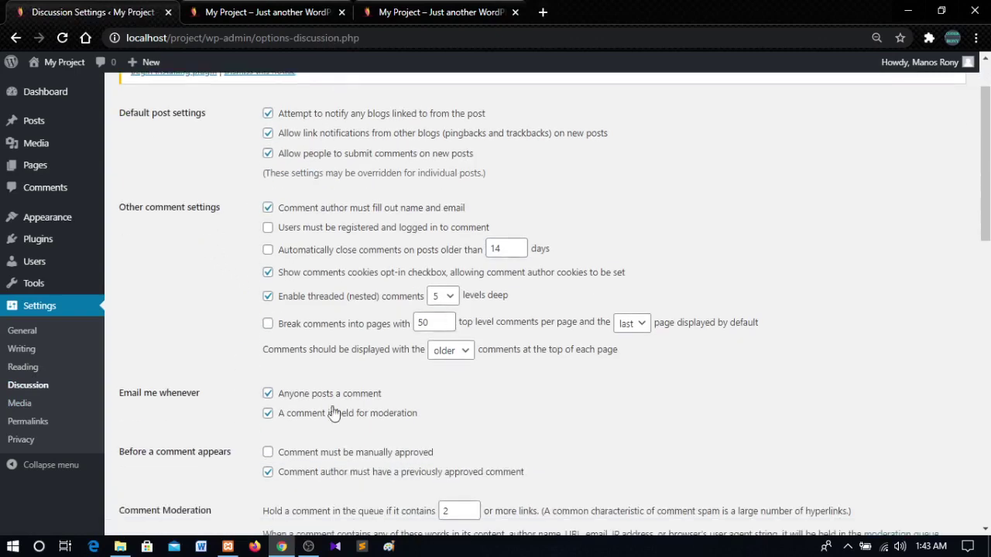
pyautogui.scroll(-3, 341, 387)
pyautogui.scroll(1, 334, 274)
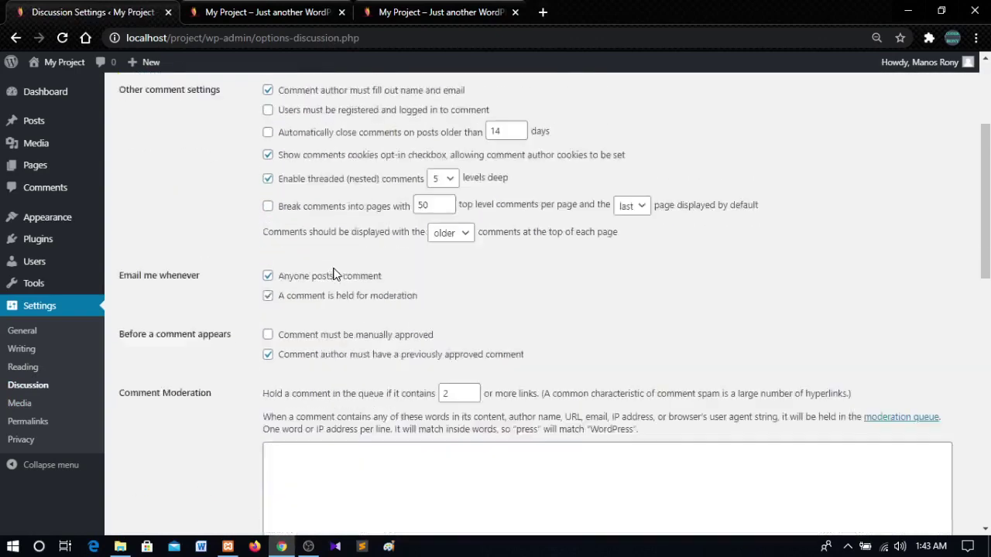
pyautogui.scroll(-3, 329, 276)
pyautogui.scroll(6, 329, 276)
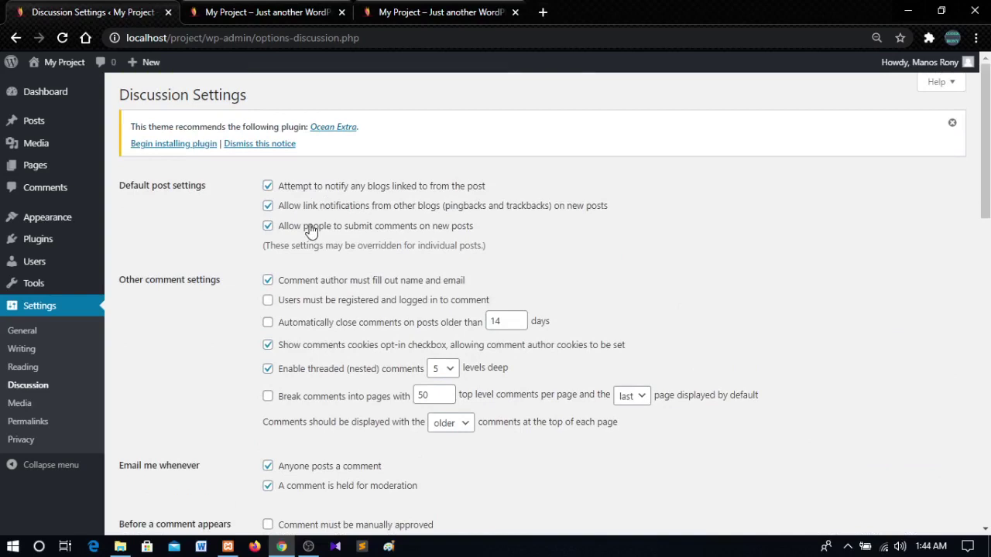
# Step: Review the image sizes in the Media settings, closing the plugin recommendation notice, and open the Permalink settings
pyautogui.click(27, 404)
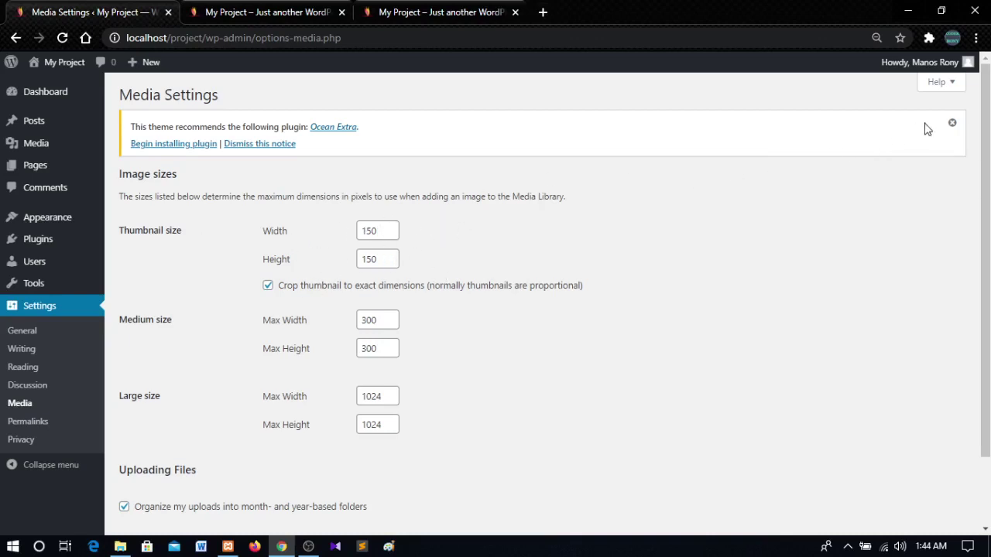
pyautogui.click(953, 123)
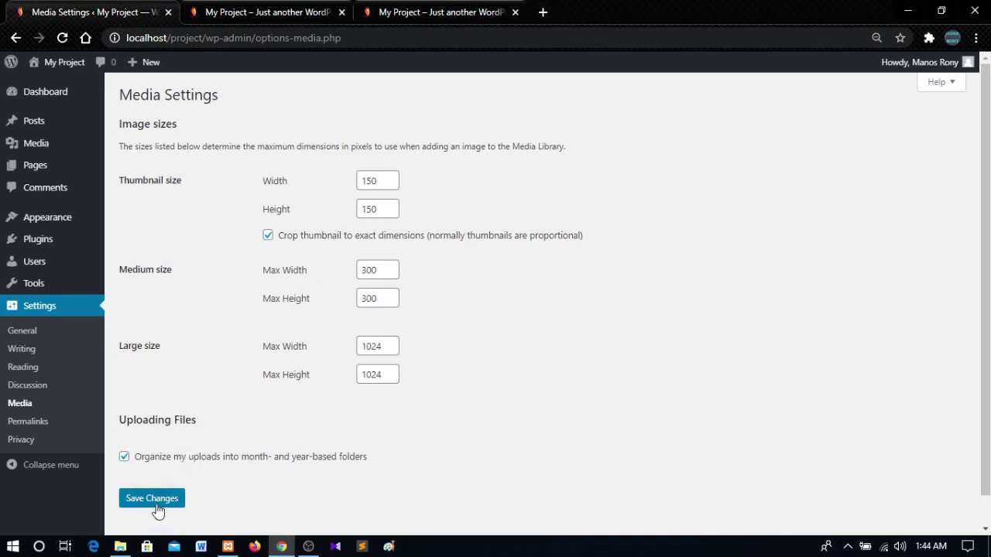
pyautogui.click(32, 425)
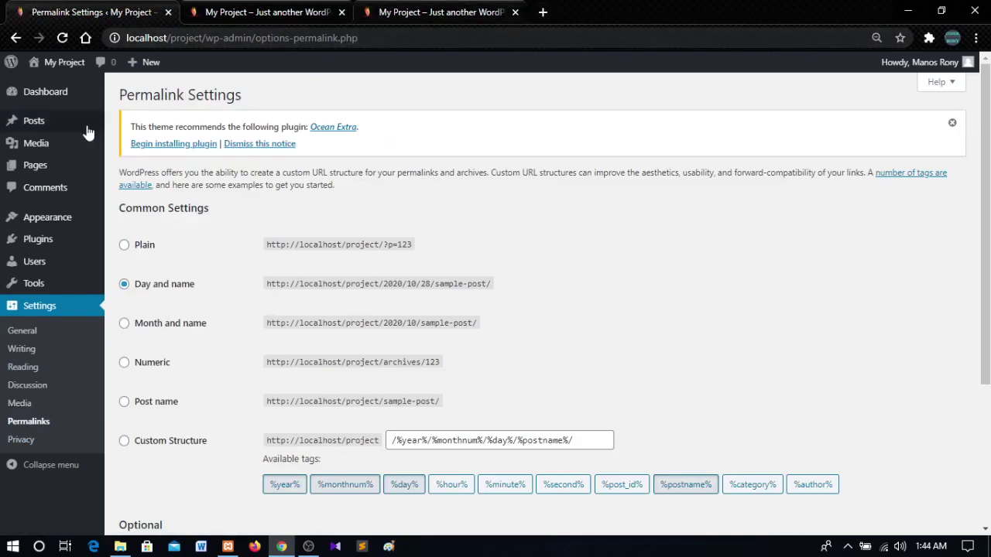
# Step: Create a new post titled "This is title" with the paragraph "This is description"
pyautogui.moveTo(62, 127)
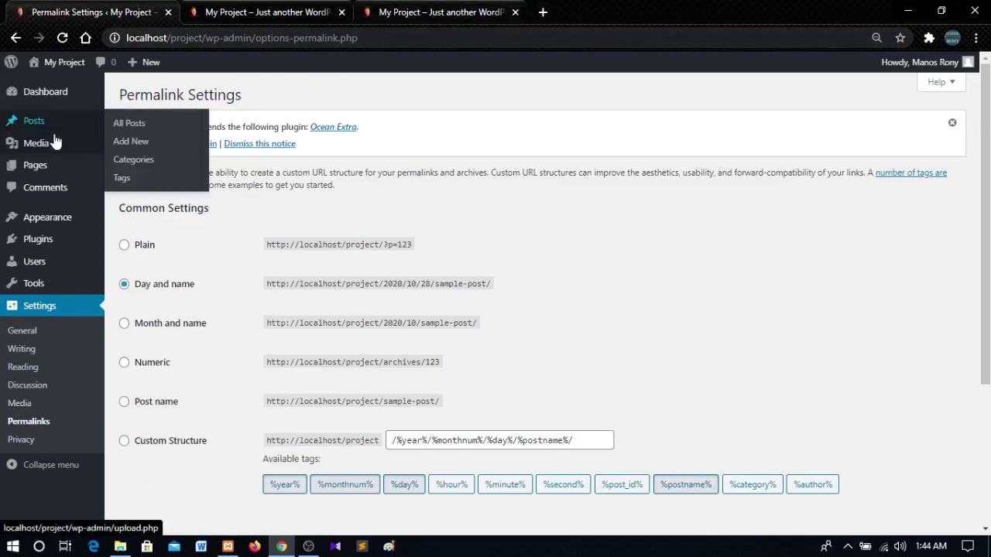
pyautogui.click(139, 148)
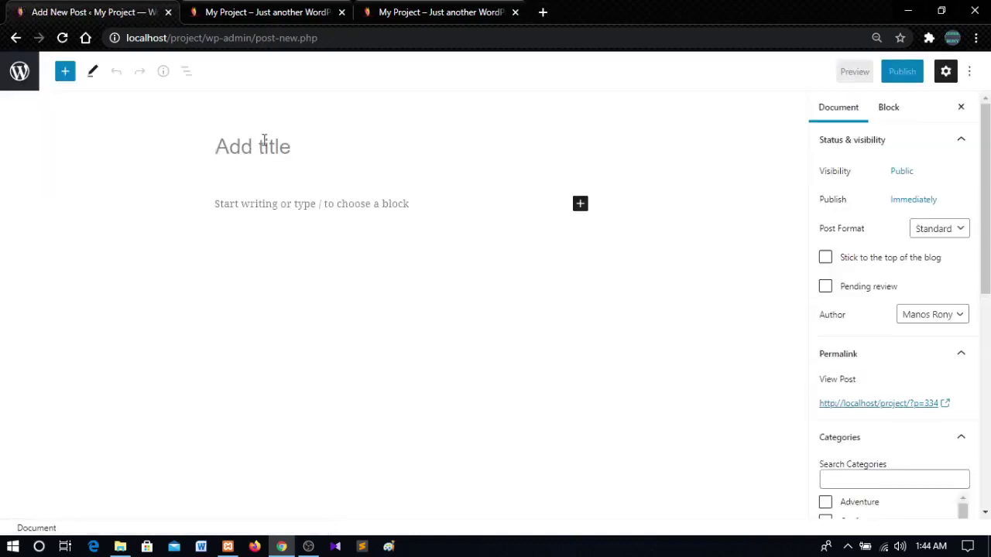
pyautogui.write('This ')
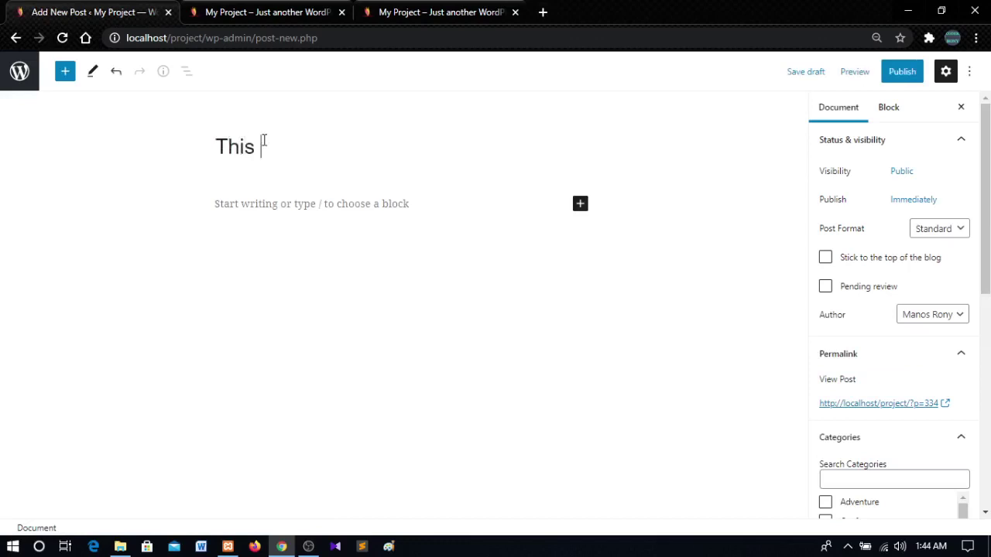
pyautogui.write('is title')
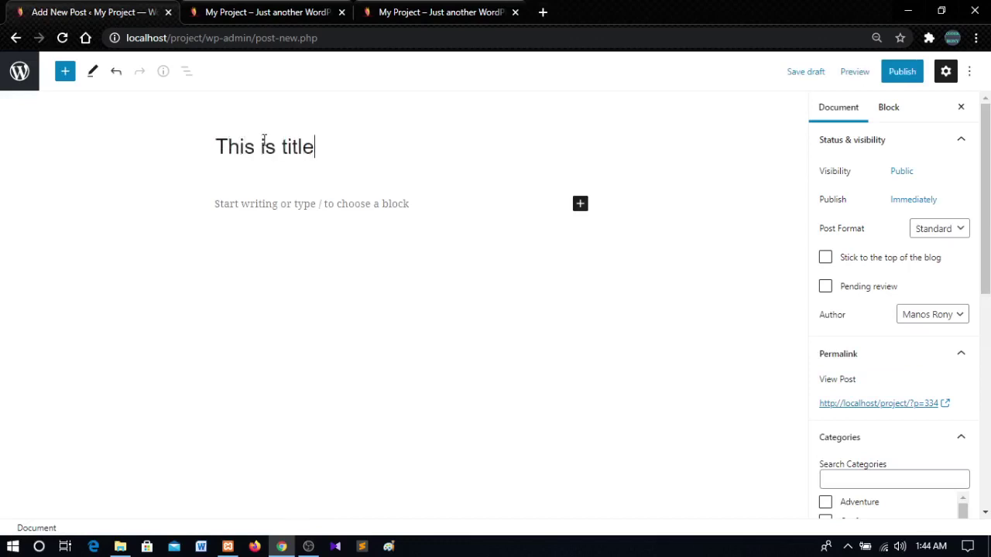
pyautogui.click(350, 200)
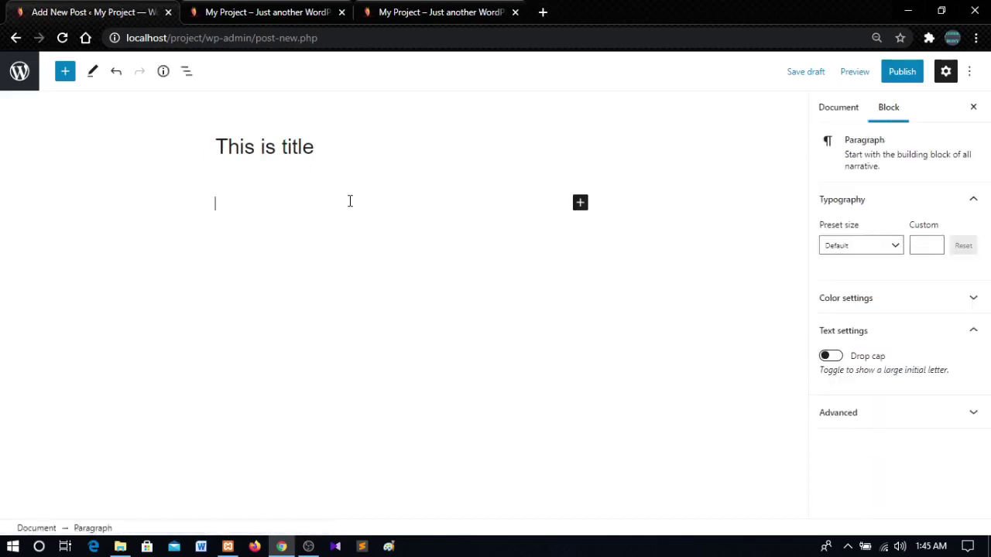
pyautogui.write('This is description')
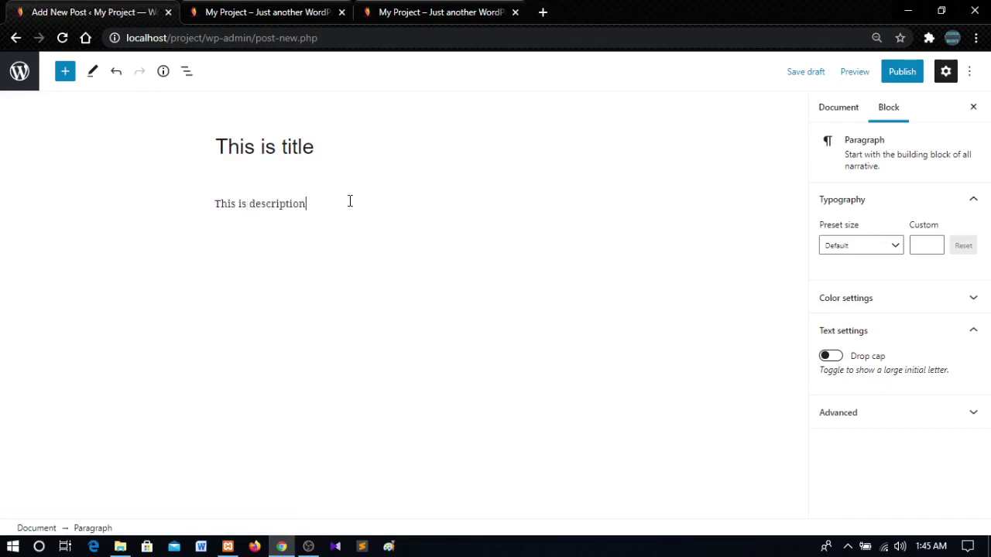
pyautogui.click(339, 141)
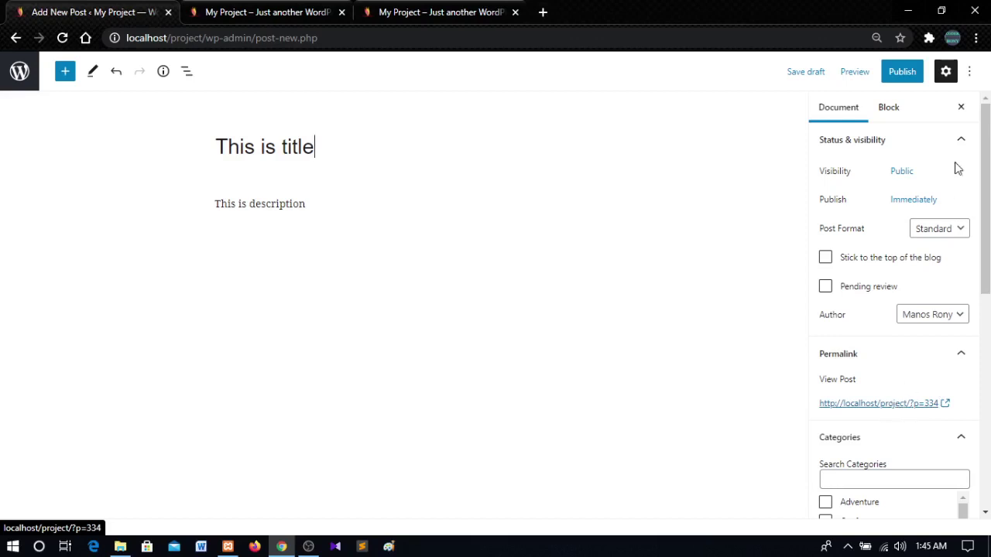
# Step: Publish the new post and view it in a separate browser tab
pyautogui.click(902, 72)
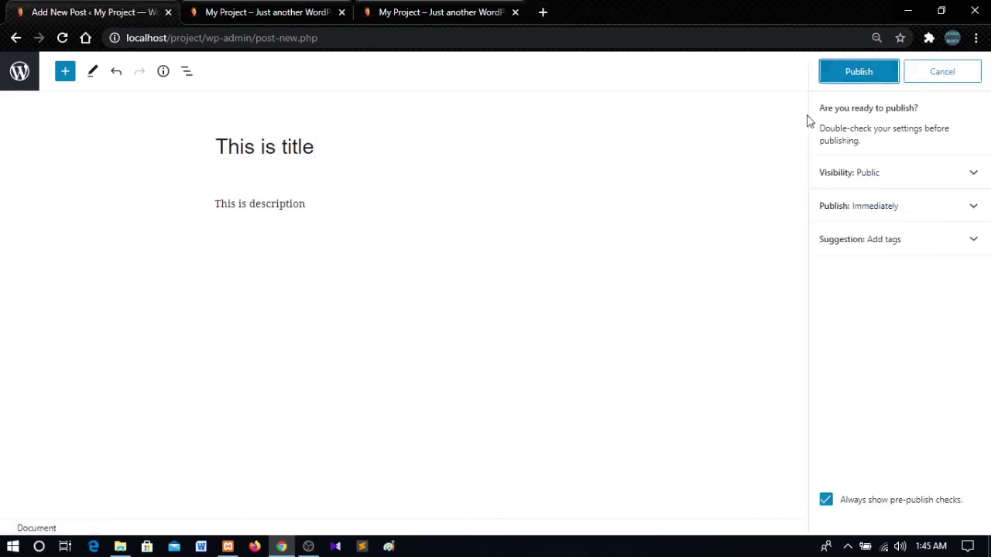
pyautogui.click(858, 77)
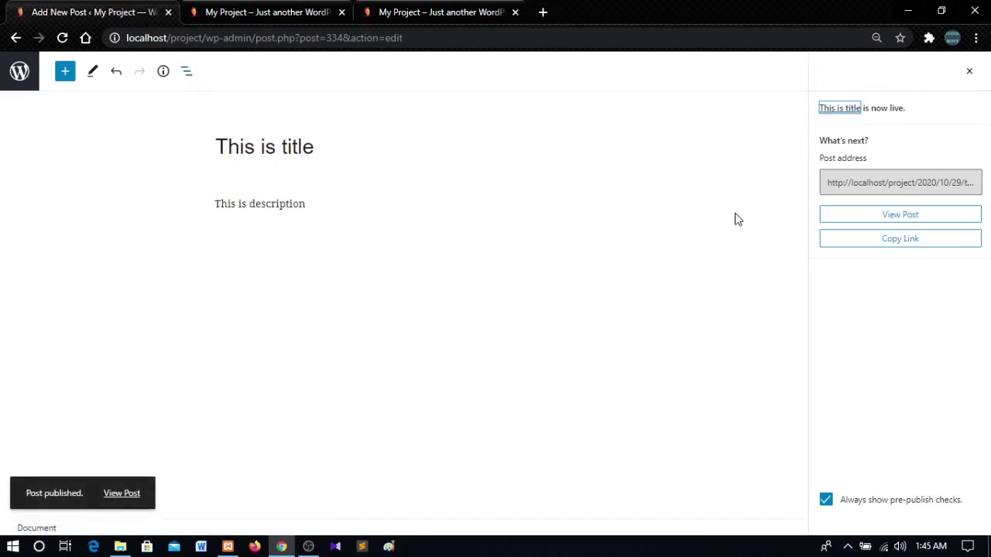
pyautogui.rightClick(898, 217)
pyautogui.click(905, 225)
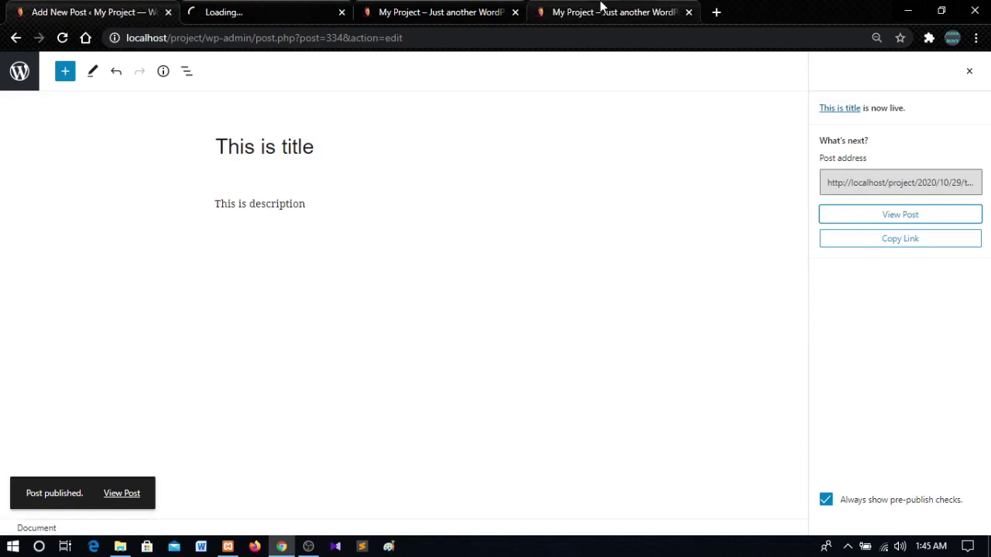
pyautogui.click(281, 6)
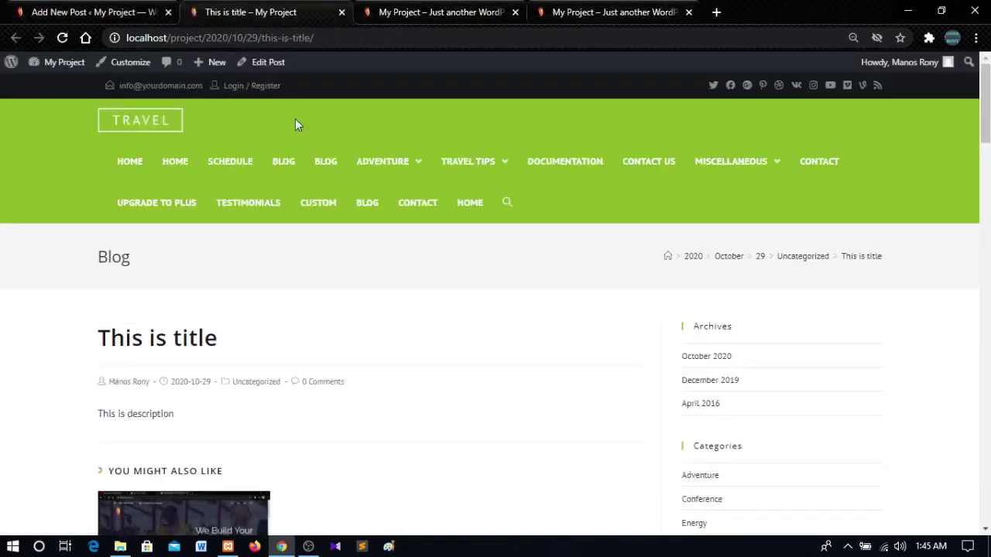
# Step: Examine the date and post-name parts of the published post's web address
pyautogui.moveTo(216, 38); pyautogui.dragTo(212, 39)
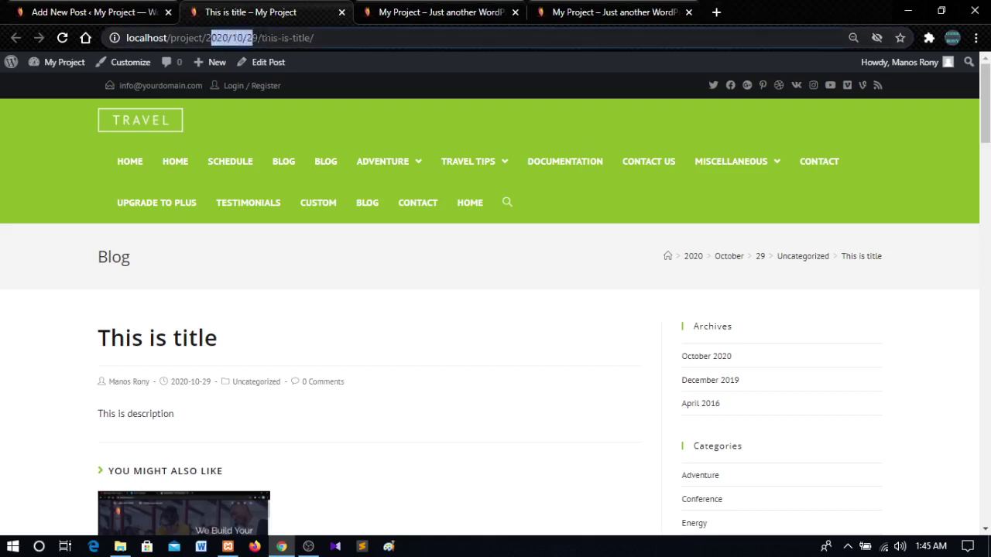
pyautogui.click(274, 31)
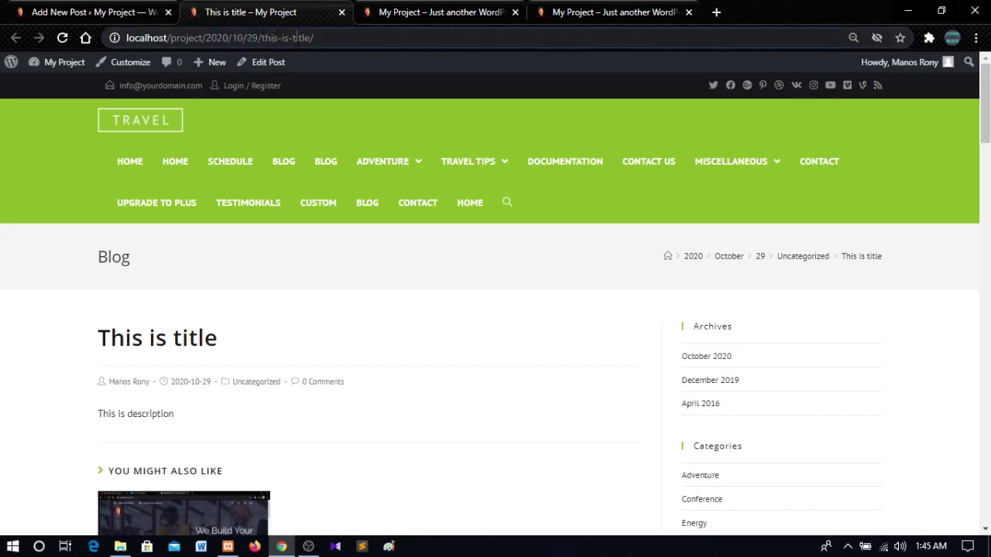
pyautogui.moveTo(355, 39); pyautogui.dragTo(136, 37)
pyautogui.click(11, 152)
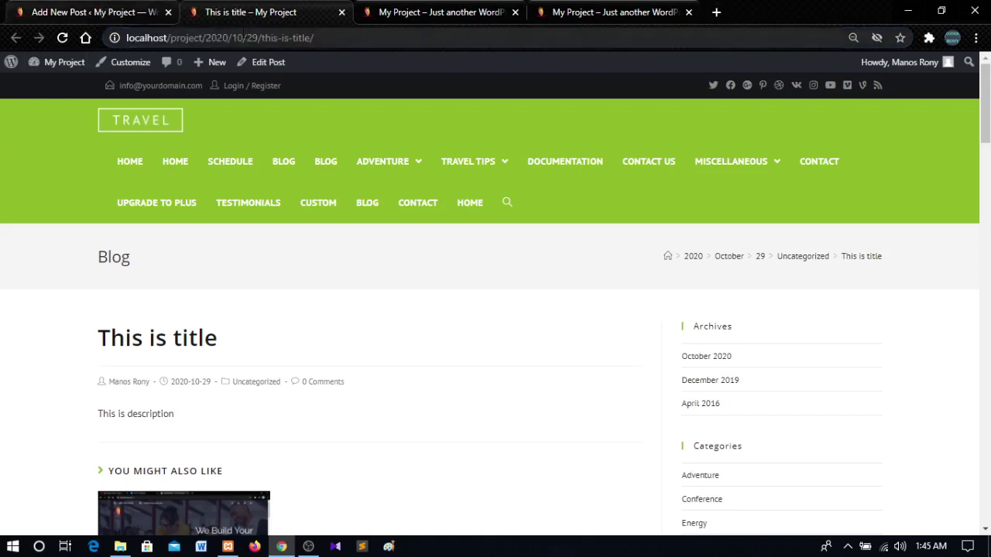
pyautogui.moveTo(333, 37); pyautogui.dragTo(263, 38)
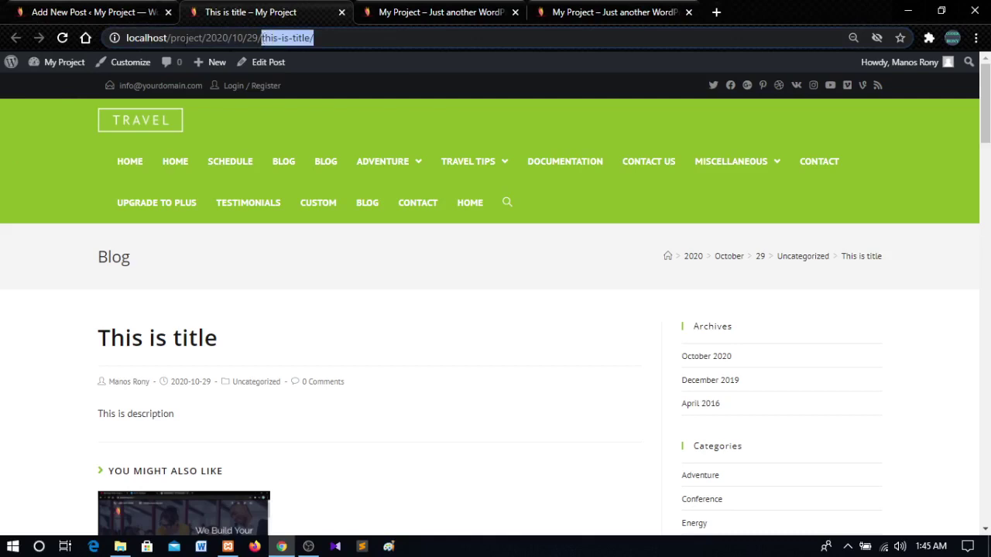
# Step: Return to the Permalink settings and examine the example address of the Plain structure
pyautogui.click(58, 12)
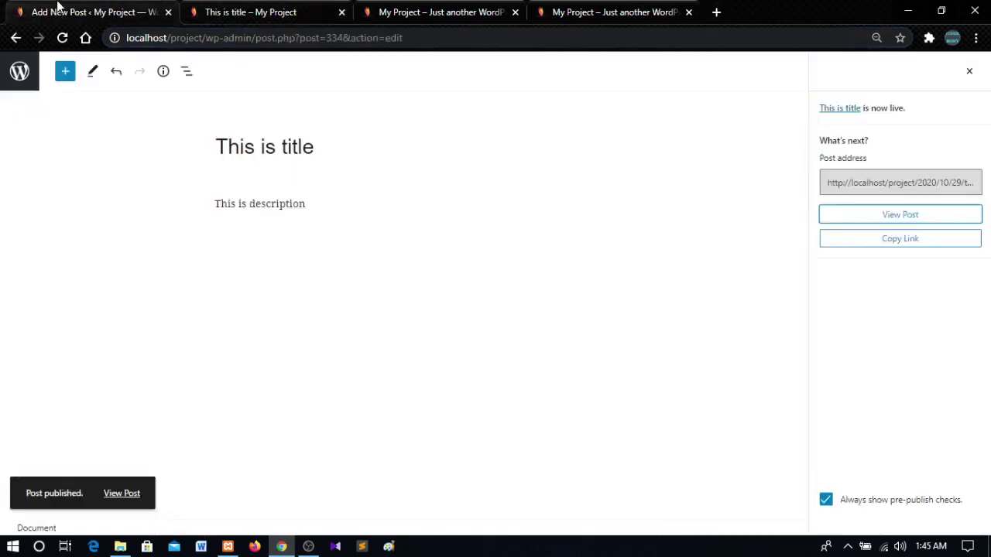
pyautogui.click(15, 39)
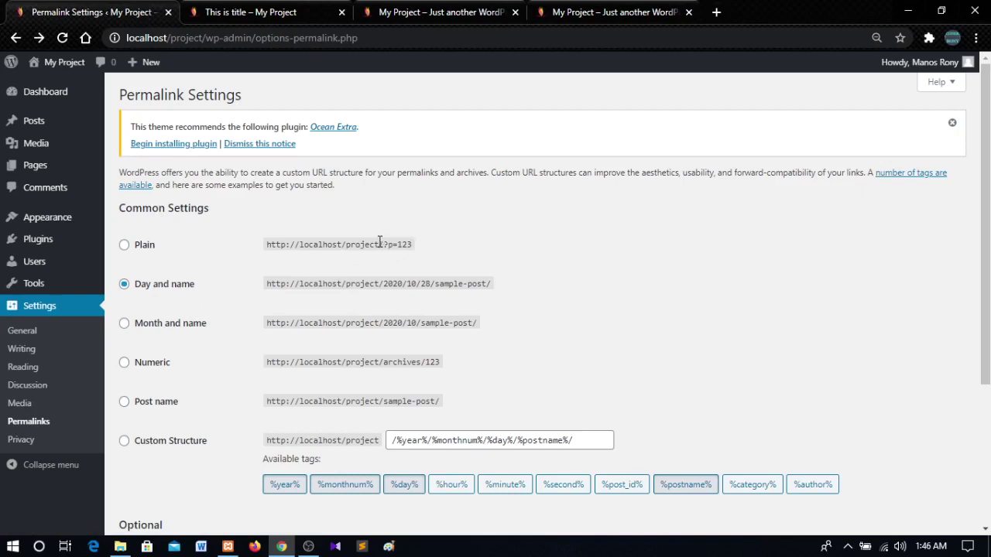
pyautogui.moveTo(383, 245); pyautogui.dragTo(418, 251)
pyautogui.click(404, 249)
pyautogui.click(399, 245)
pyautogui.click(401, 243)
# Step: Go back to the published post and check how its address is built from the date and title
pyautogui.click(263, 11)
pyautogui.click(207, 37)
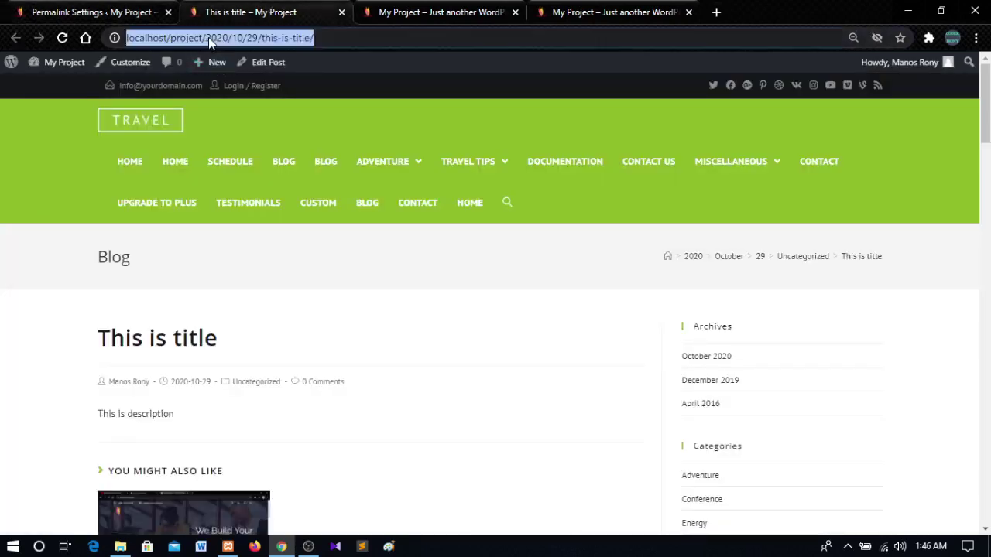
pyautogui.doubleClick(208, 37)
pyautogui.moveTo(208, 37); pyautogui.dragTo(305, 37)
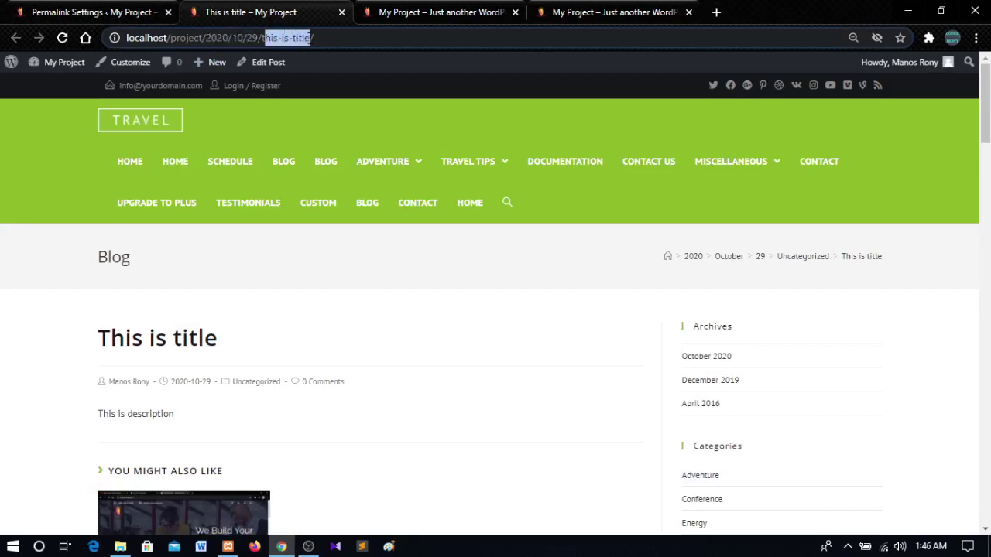
# Step: Examine the example address of the Month and name structure in the Permalink settings
pyautogui.click(120, 8)
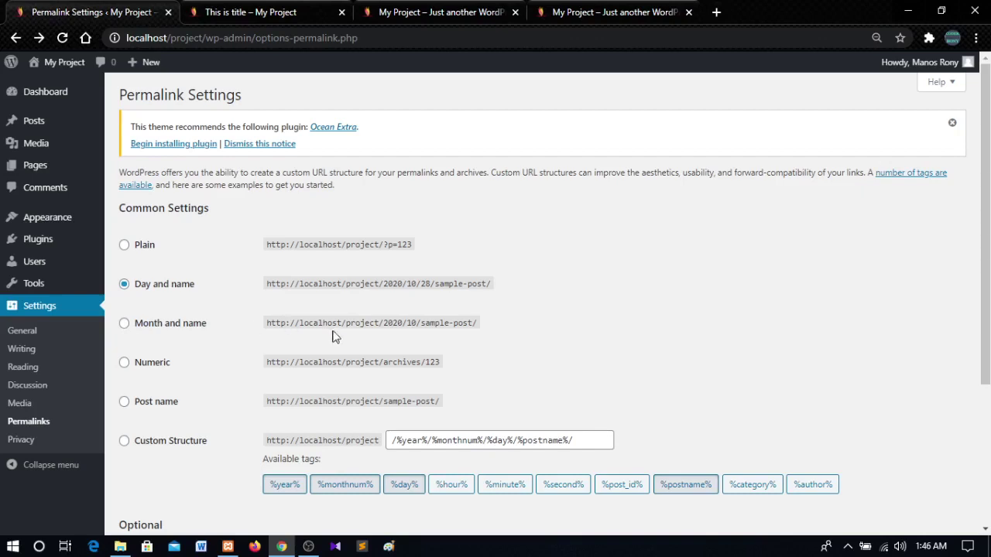
pyautogui.moveTo(385, 325); pyautogui.dragTo(469, 325)
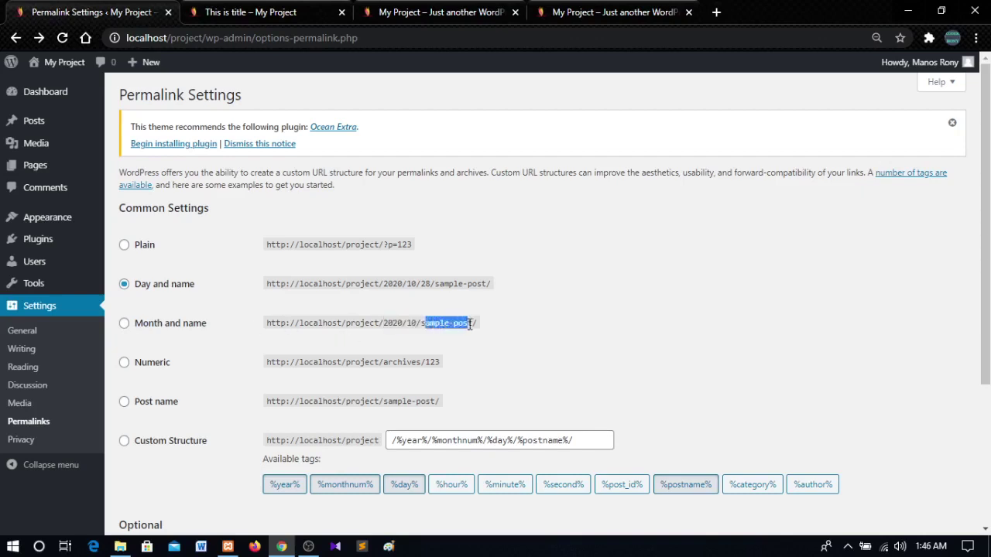
pyautogui.click(435, 323)
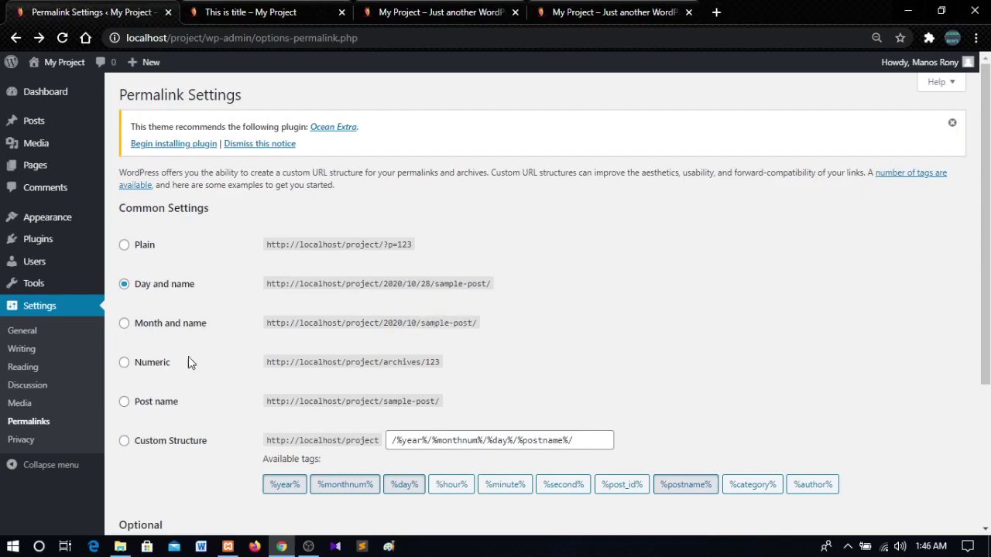
# Step: Set the permalink structure to Post name and save the Permalink settings
pyautogui.click(124, 403)
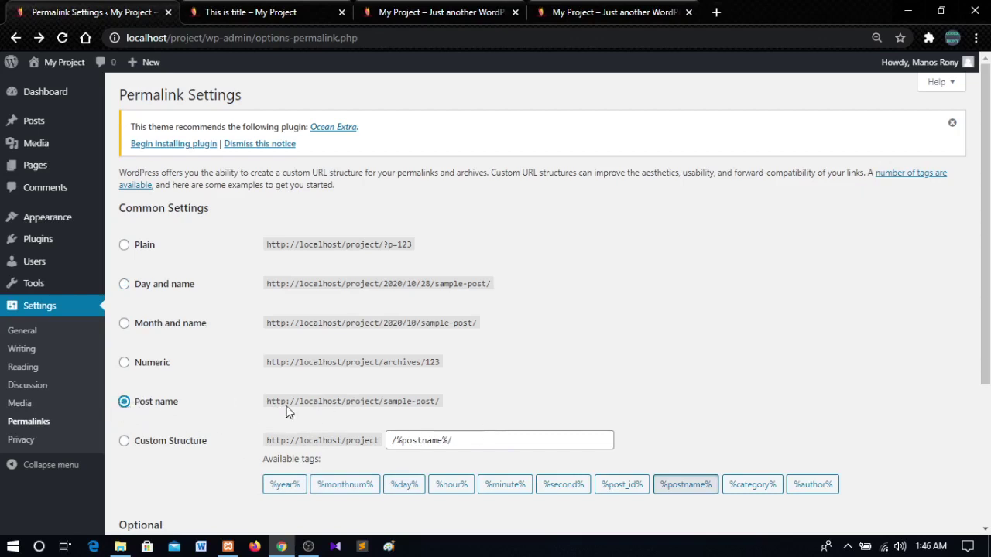
pyautogui.click(255, 37)
pyautogui.click(225, 37)
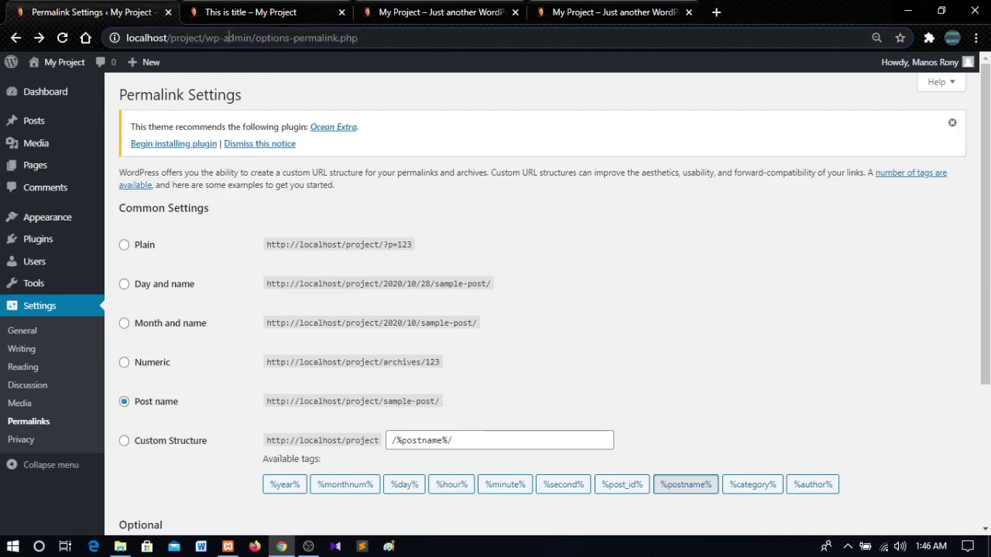
pyautogui.moveTo(205, 37); pyautogui.dragTo(261, 38)
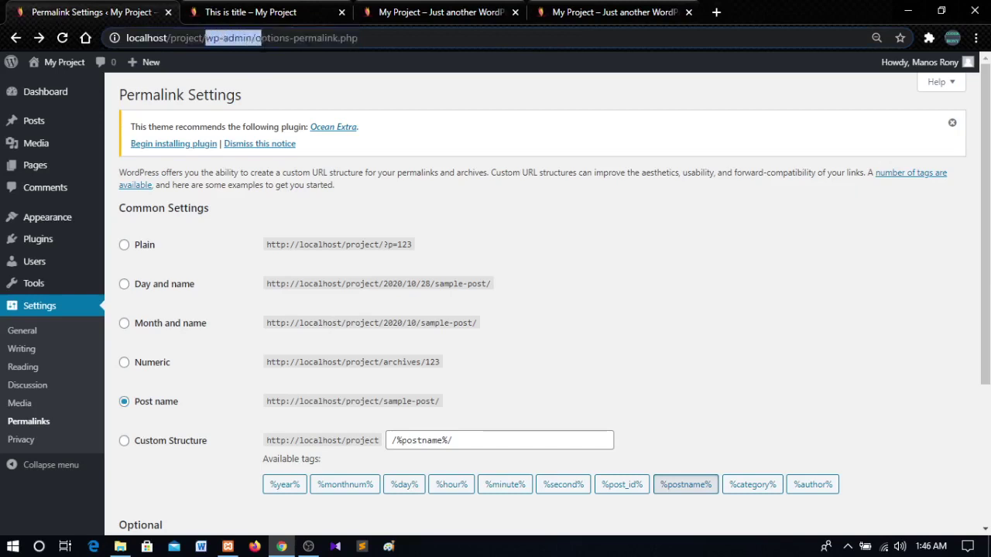
pyautogui.click(248, 407)
pyautogui.scroll(-2, 248, 445)
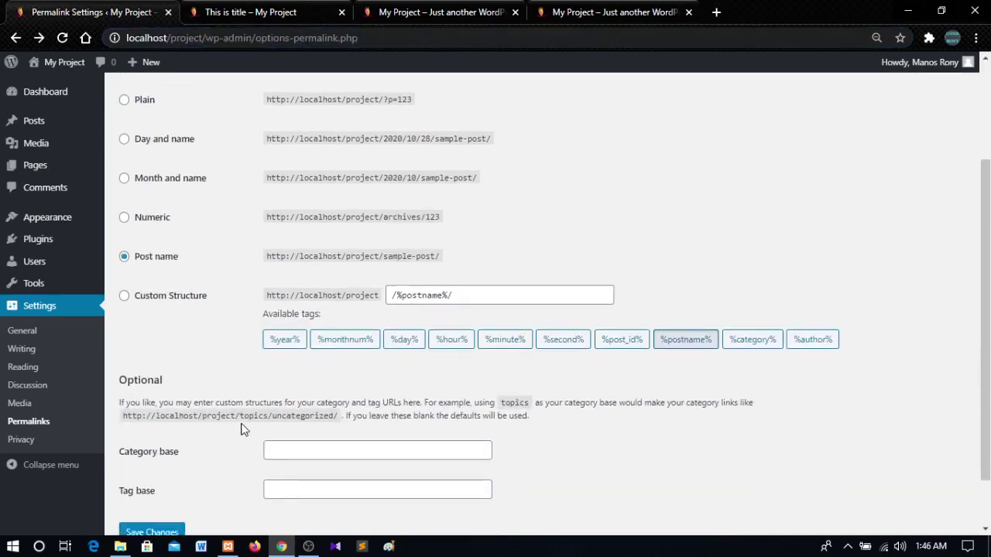
pyautogui.scroll(-1, 245, 429)
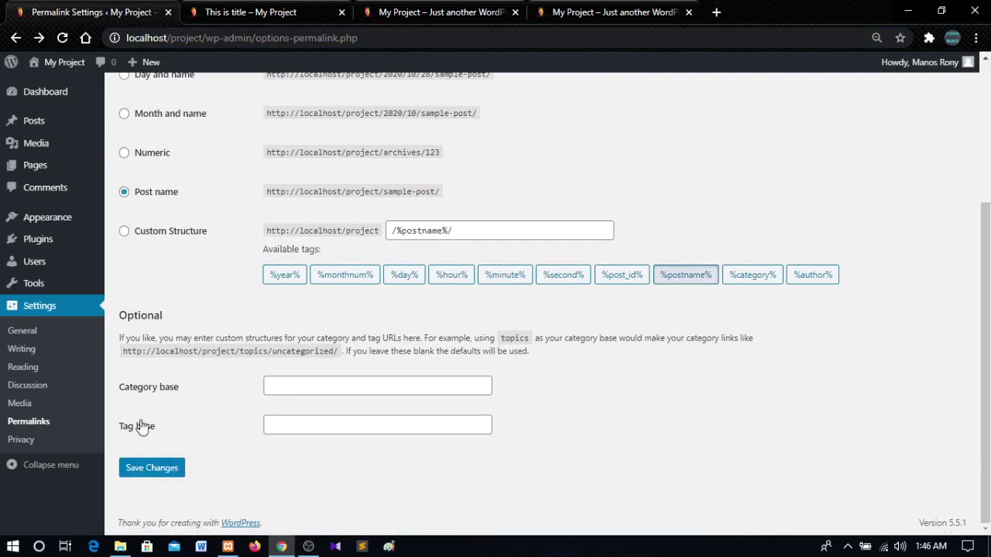
pyautogui.click(152, 467)
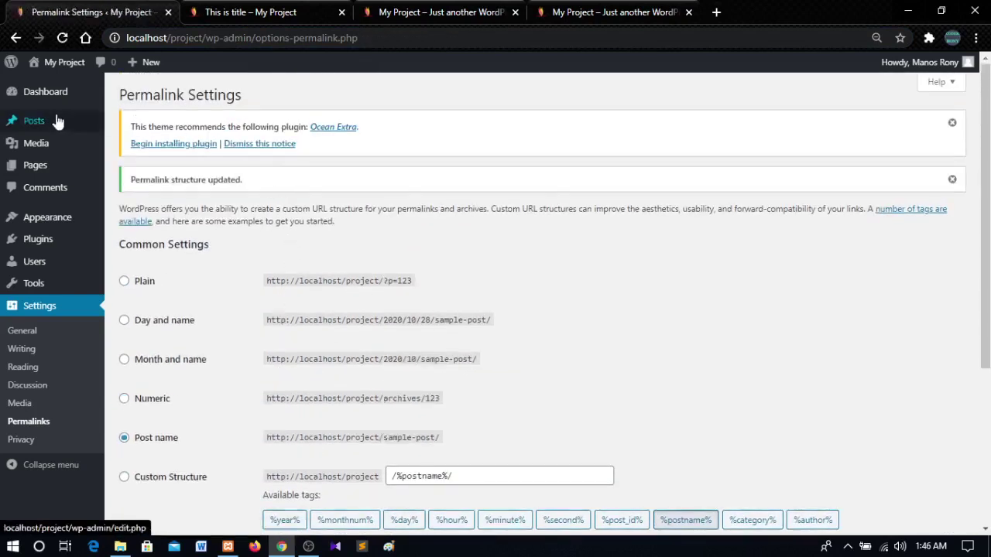
# Step: Create a new post titled "Hello world" with an empty body
pyautogui.moveTo(60, 125)
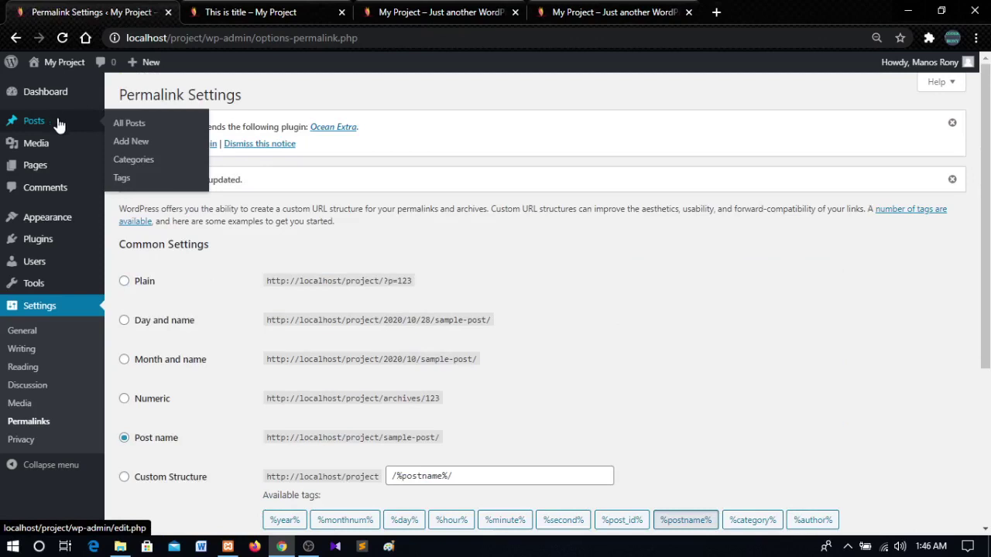
pyautogui.click(138, 142)
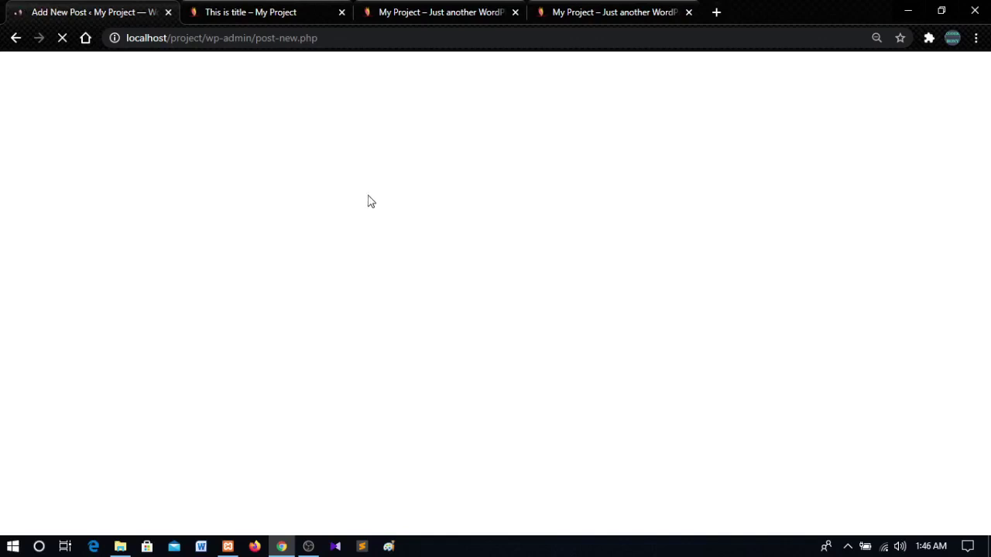
pyautogui.write('He')
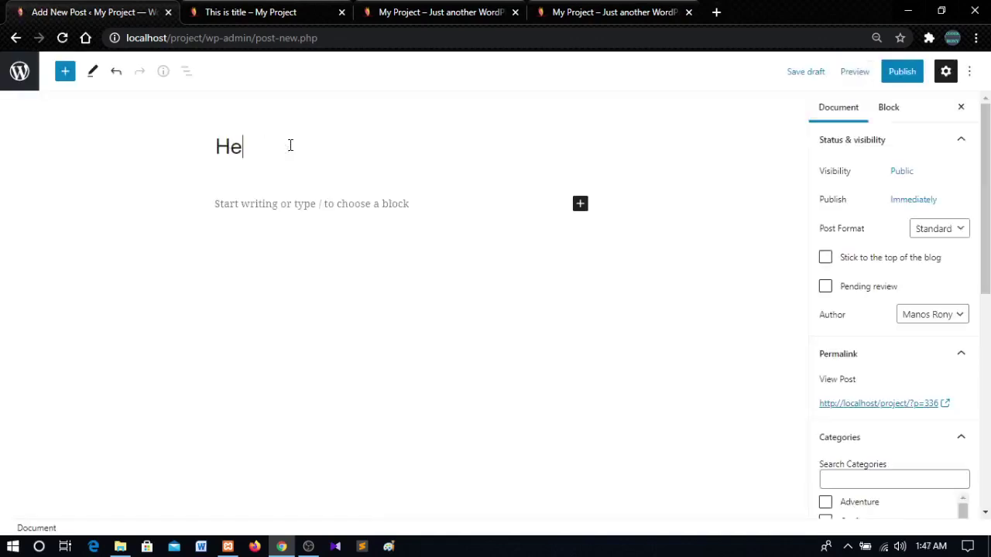
pyautogui.write('llo word')
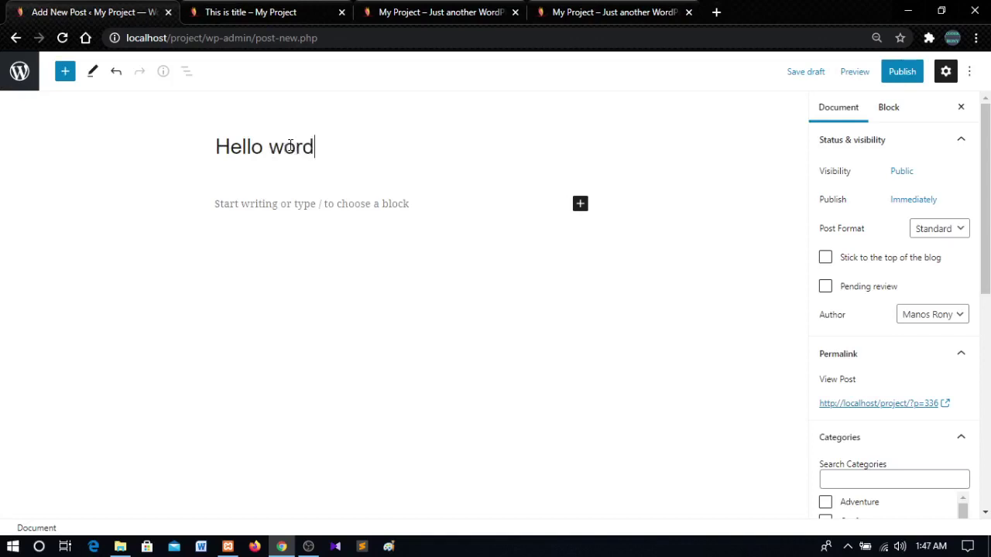
pyautogui.press('BackSpace')
pyautogui.write('ld')
pyautogui.click(557, 258)
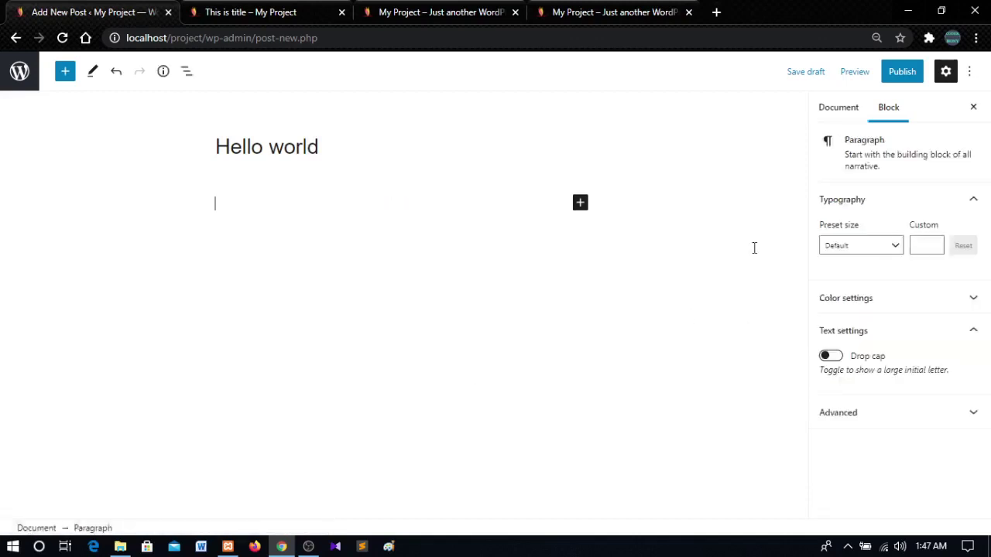
# Step: Publish the Hello world post and open its live page in a new browser tab
pyautogui.click(909, 83)
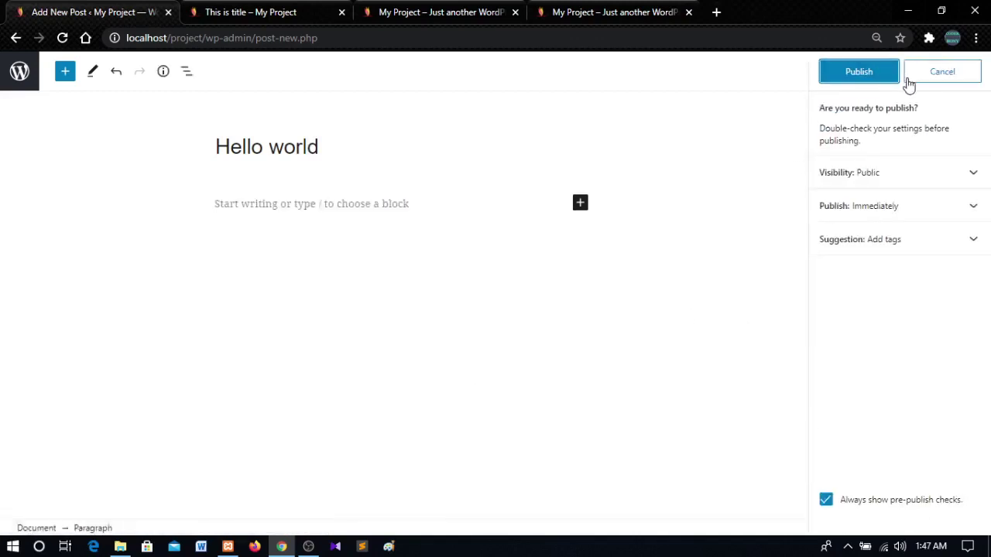
pyautogui.click(847, 80)
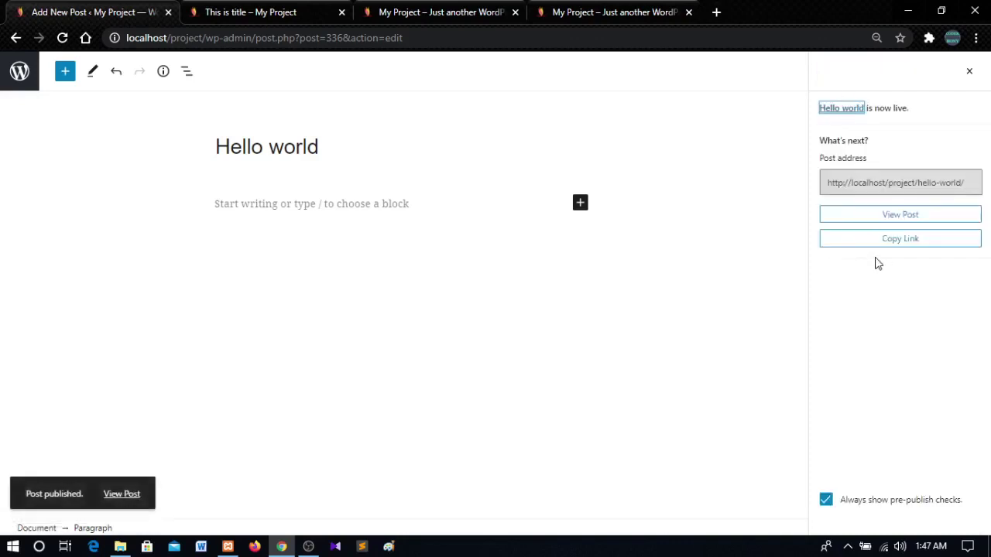
pyautogui.rightClick(898, 216)
pyautogui.click(902, 226)
pyautogui.click(416, 8)
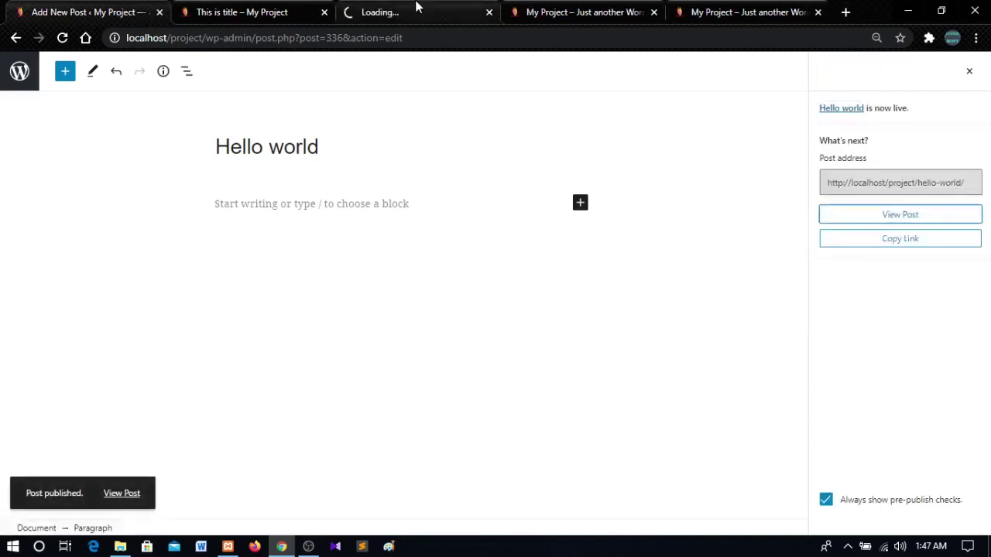
# Step: Examine the site part and the post-name part of the Hello world post's web address
pyautogui.click(149, 38)
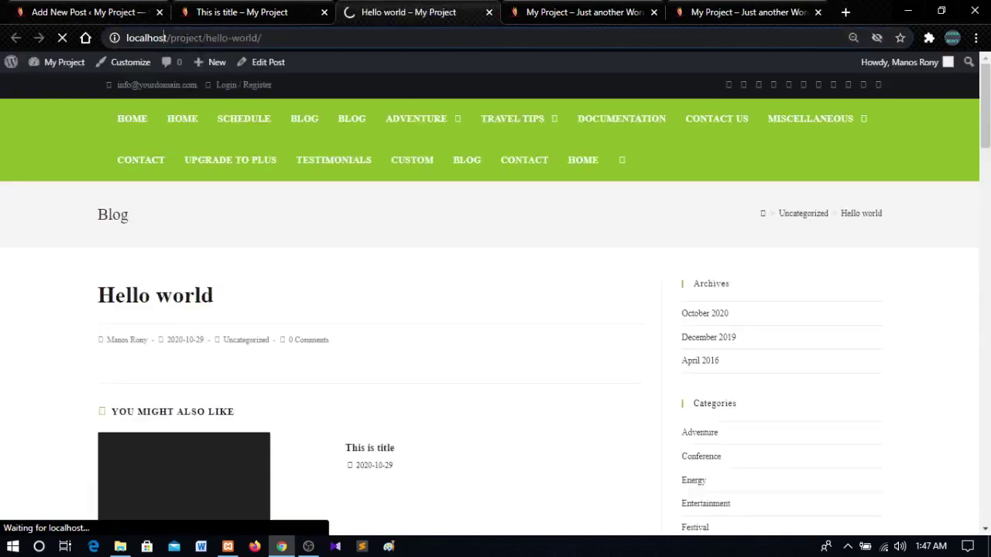
pyautogui.moveTo(202, 37); pyautogui.dragTo(126, 37)
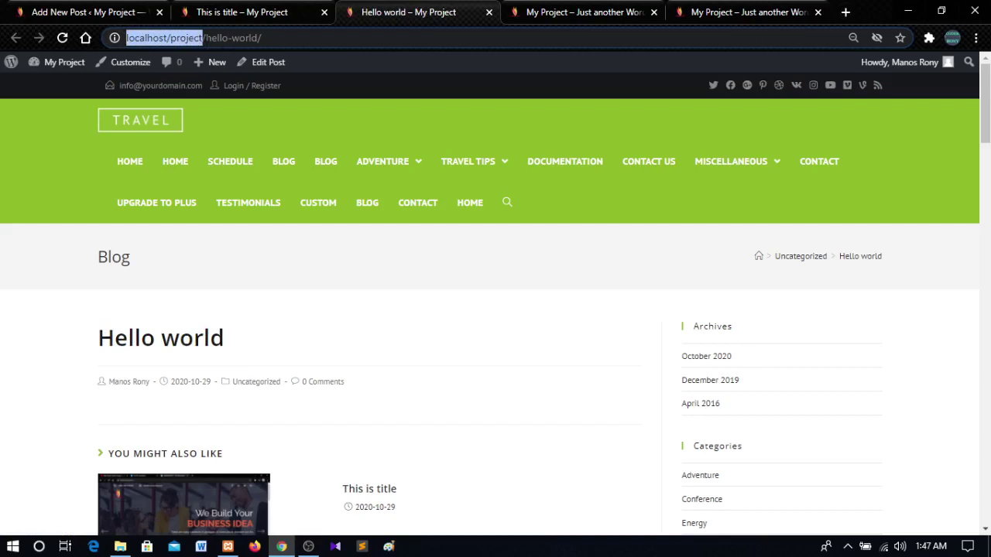
pyautogui.moveTo(206, 38); pyautogui.dragTo(285, 43)
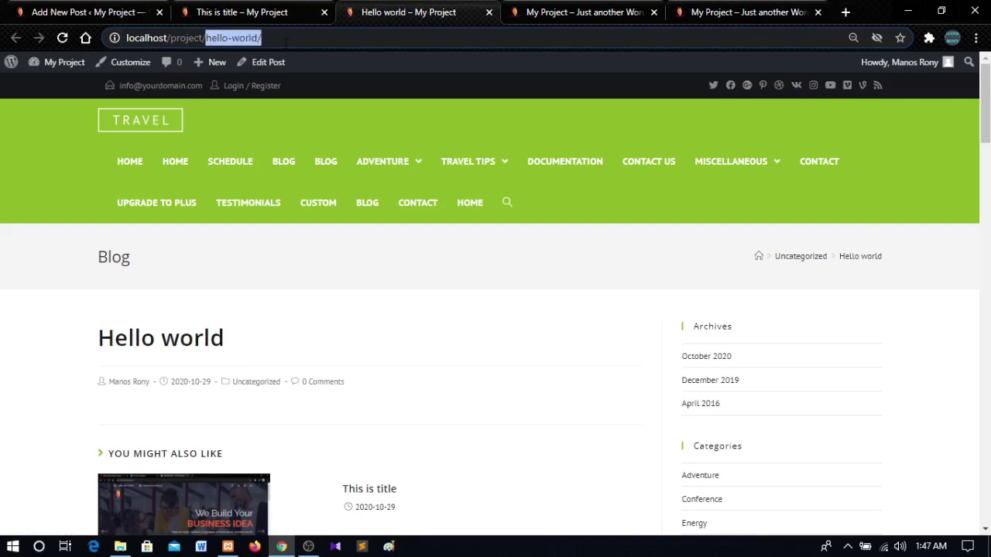
pyautogui.click(56, 97)
# Step: Return from the post editor to the Permalink settings and review the common and optional settings
pyautogui.click(85, 7)
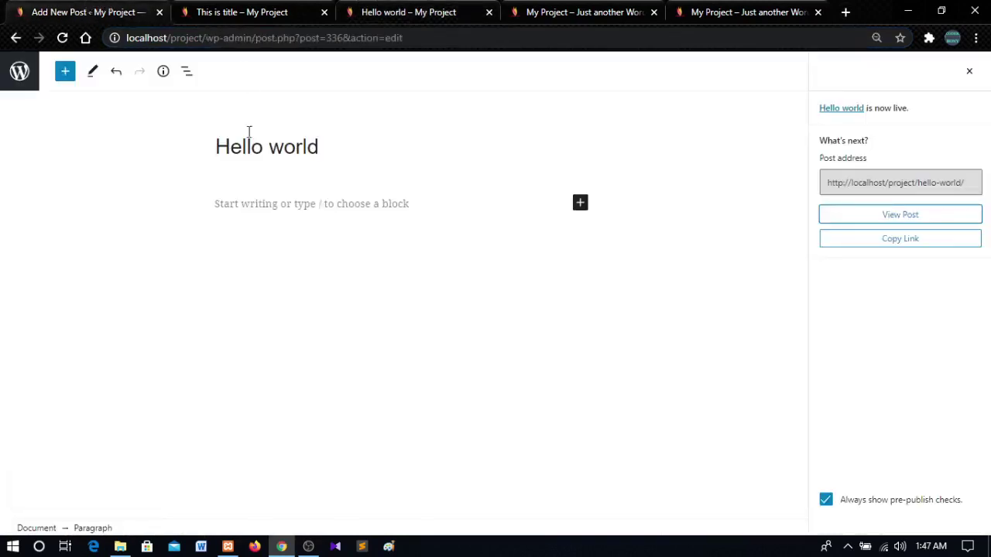
pyautogui.click(15, 38)
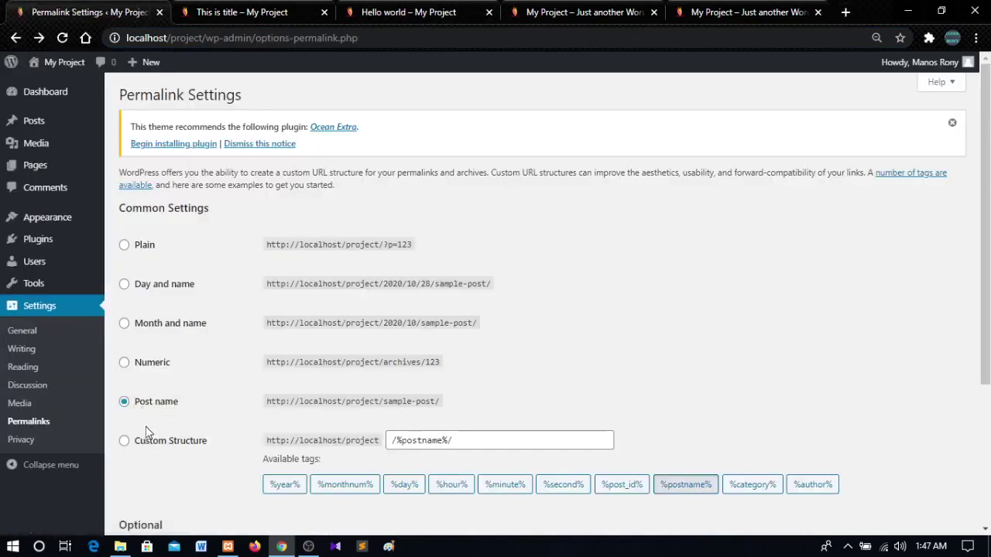
pyautogui.scroll(-3, 170, 445)
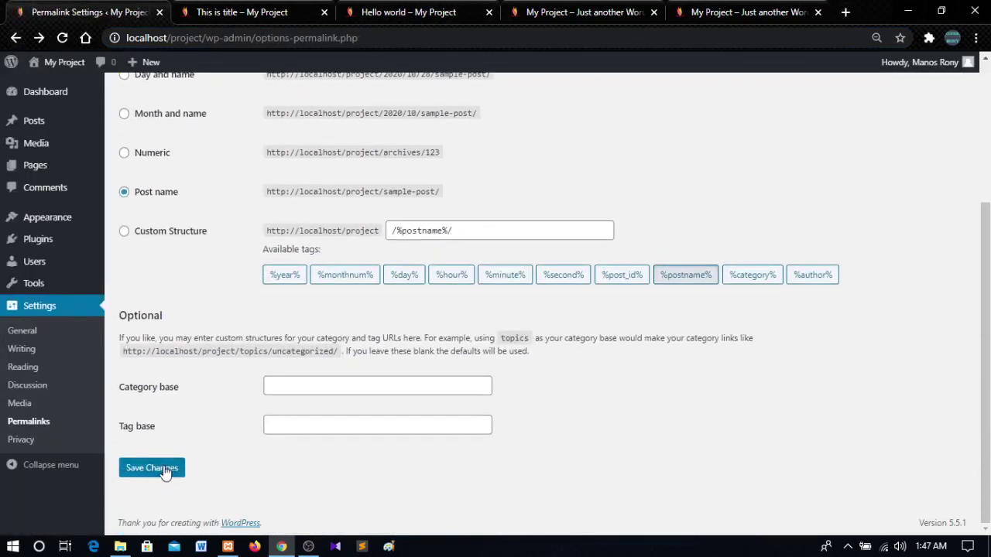
pyautogui.scroll(2, 589, 430)
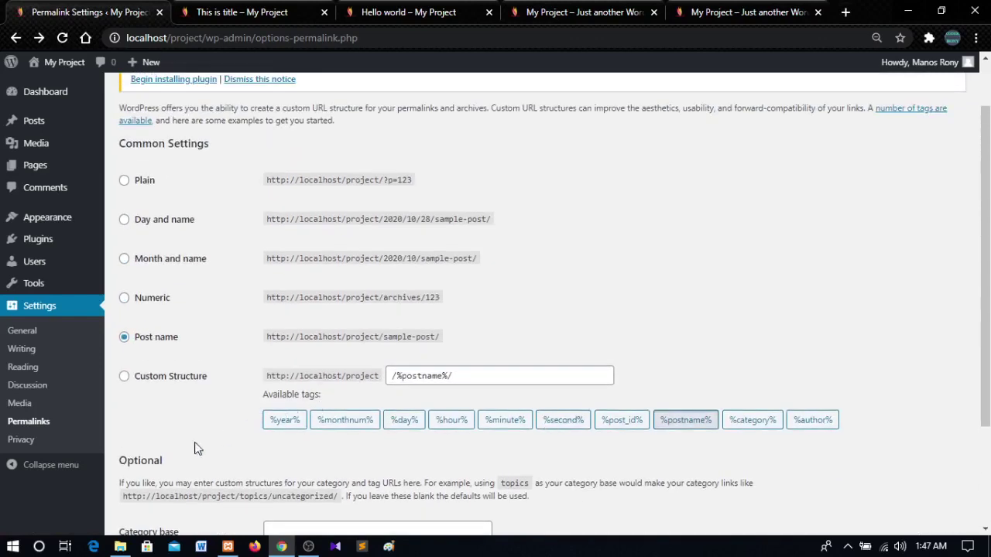
# Step: Open the Privacy settings and review the pages offered for the privacy policy, keeping Privacy Policy selected
pyautogui.click(24, 442)
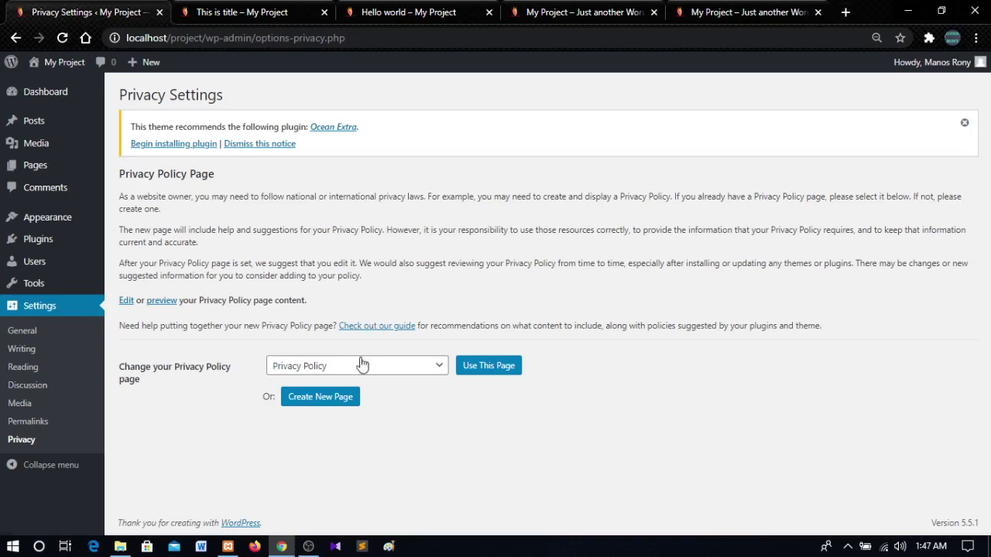
pyautogui.click(413, 370)
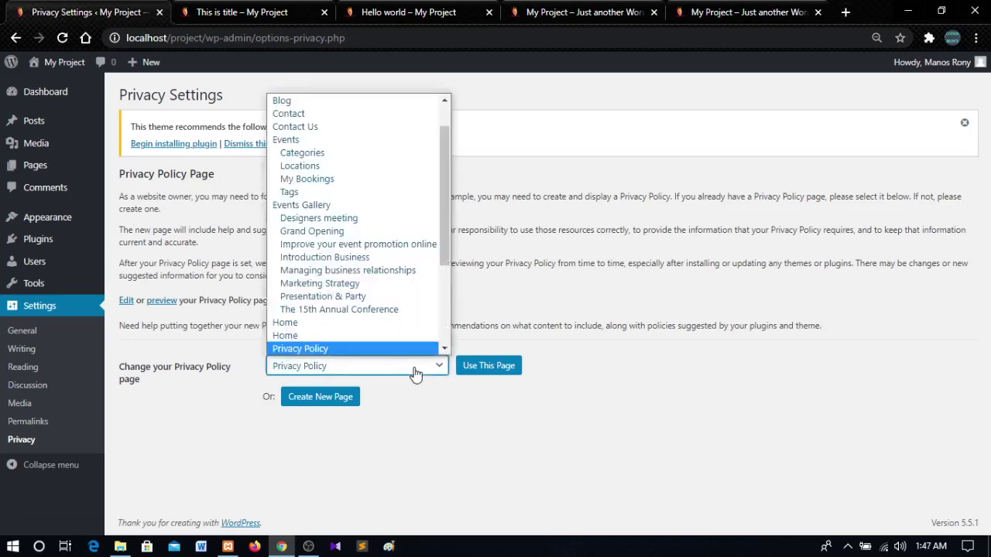
pyautogui.click(372, 347)
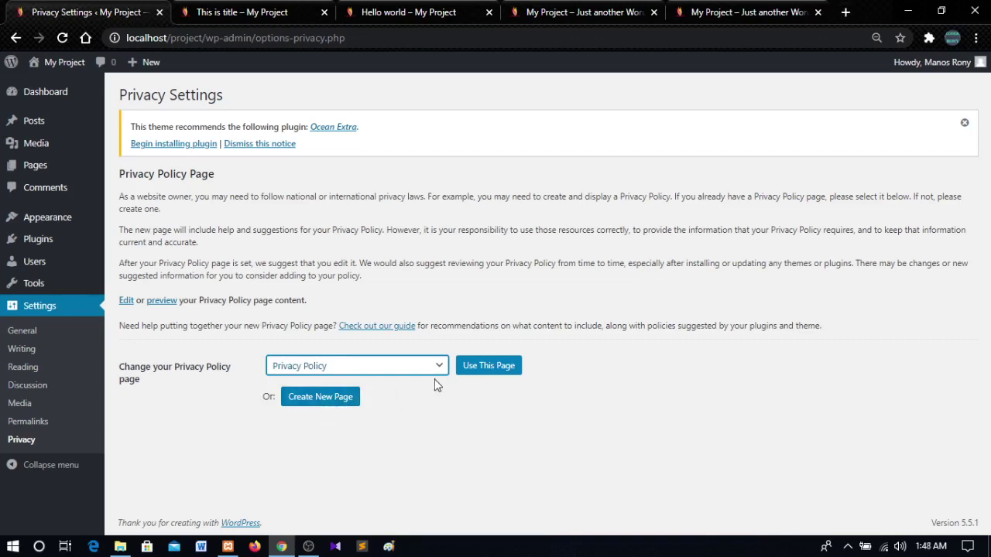
pyautogui.click(312, 548)
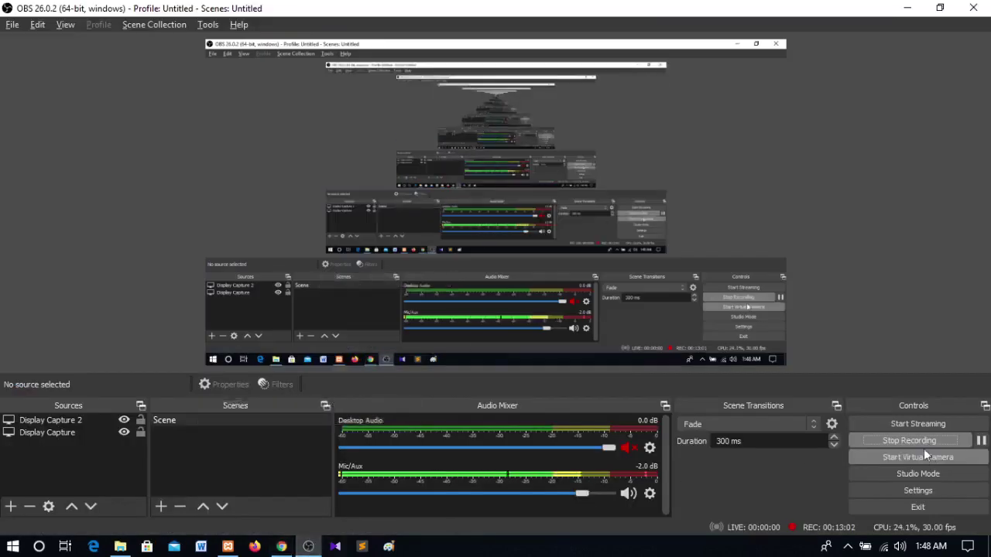